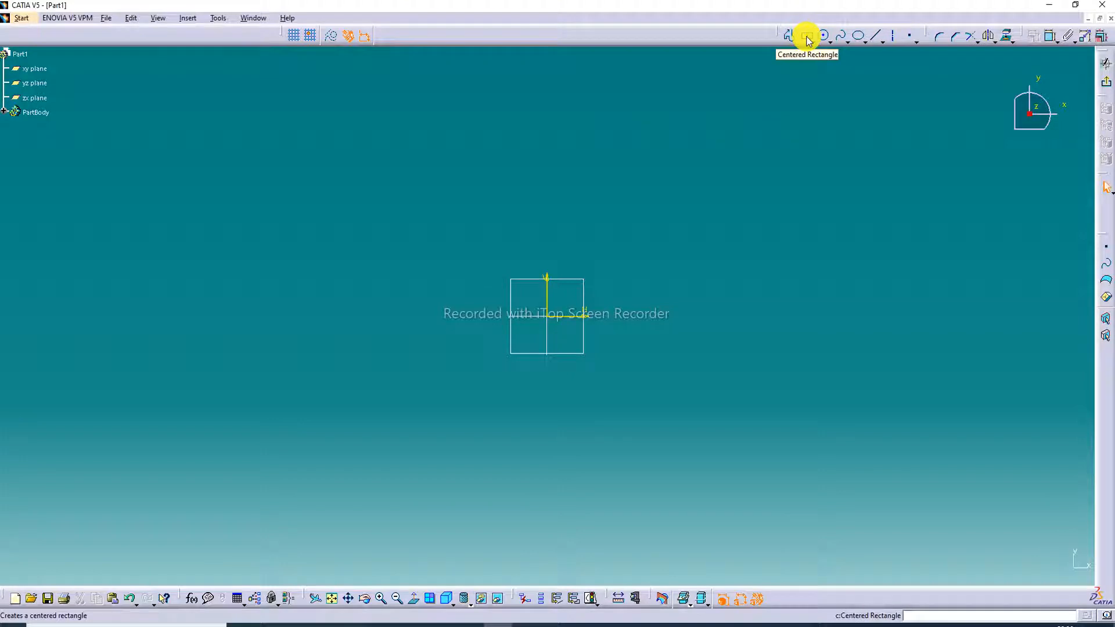
- Sketch a centered rectangle about 255 mm wide and 144 mm high around the sketch origin
click(807, 37)
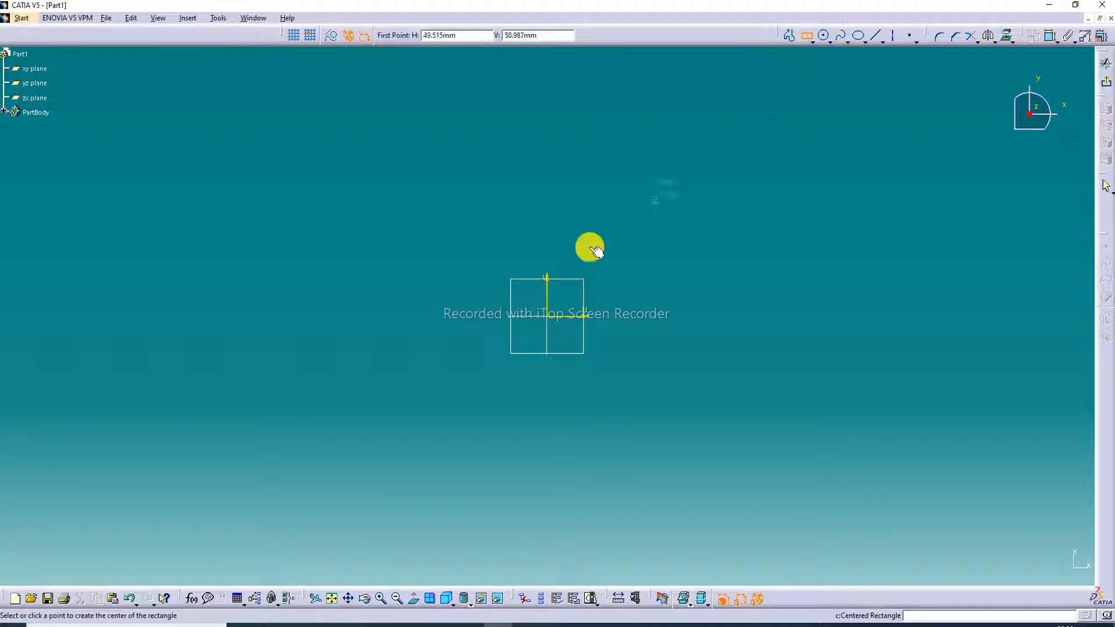
click(554, 319)
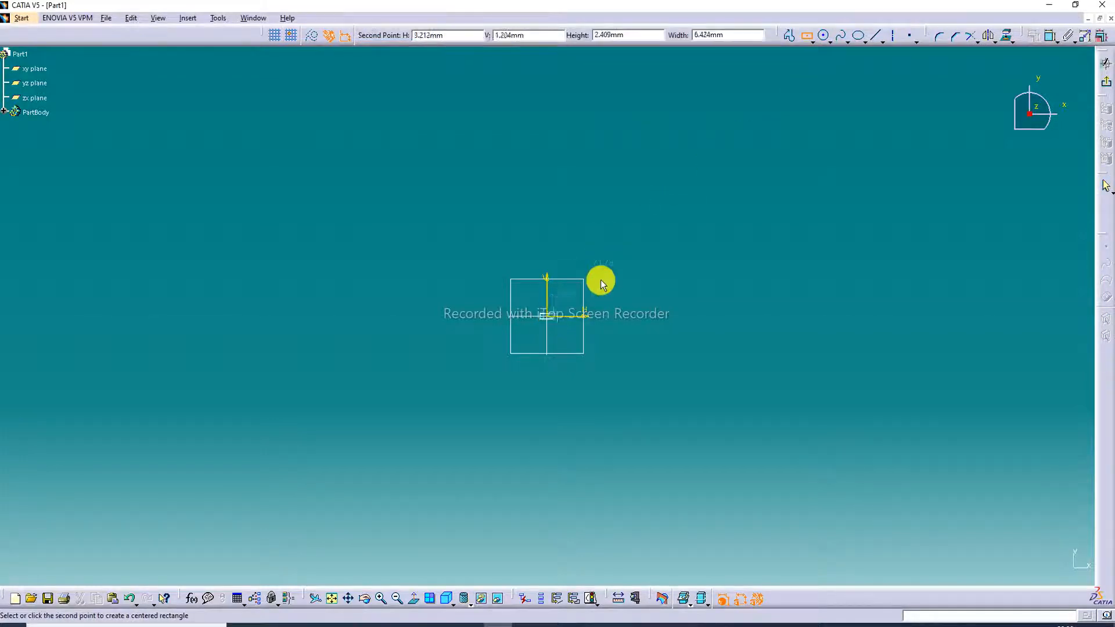
click(826, 158)
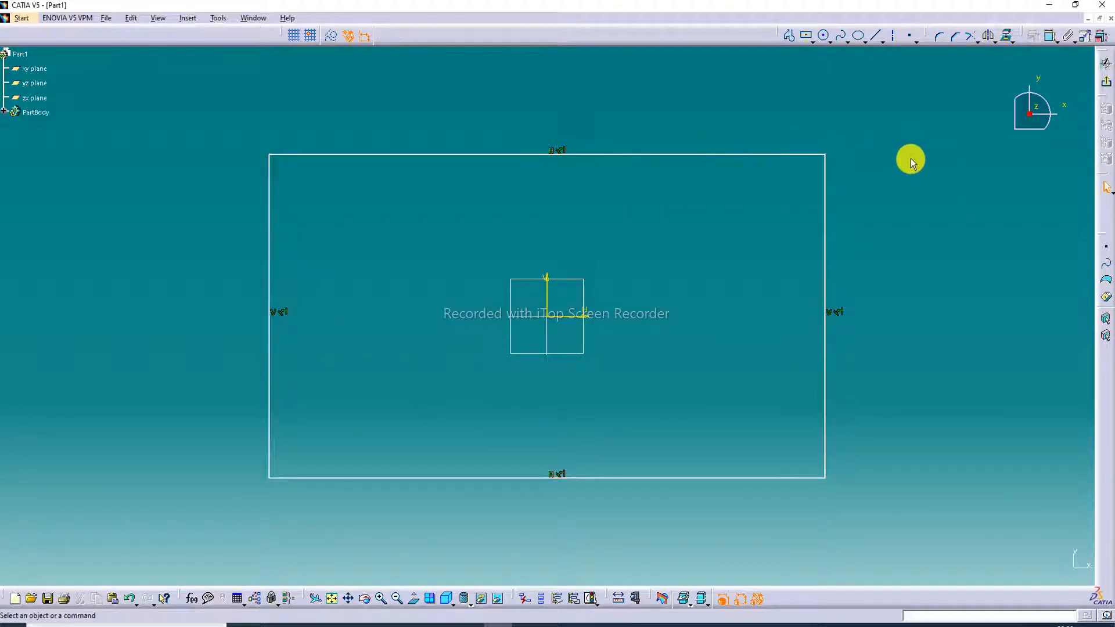
- Add length dimensions to the rectangle's horizontal and vertical sides
click(1049, 36)
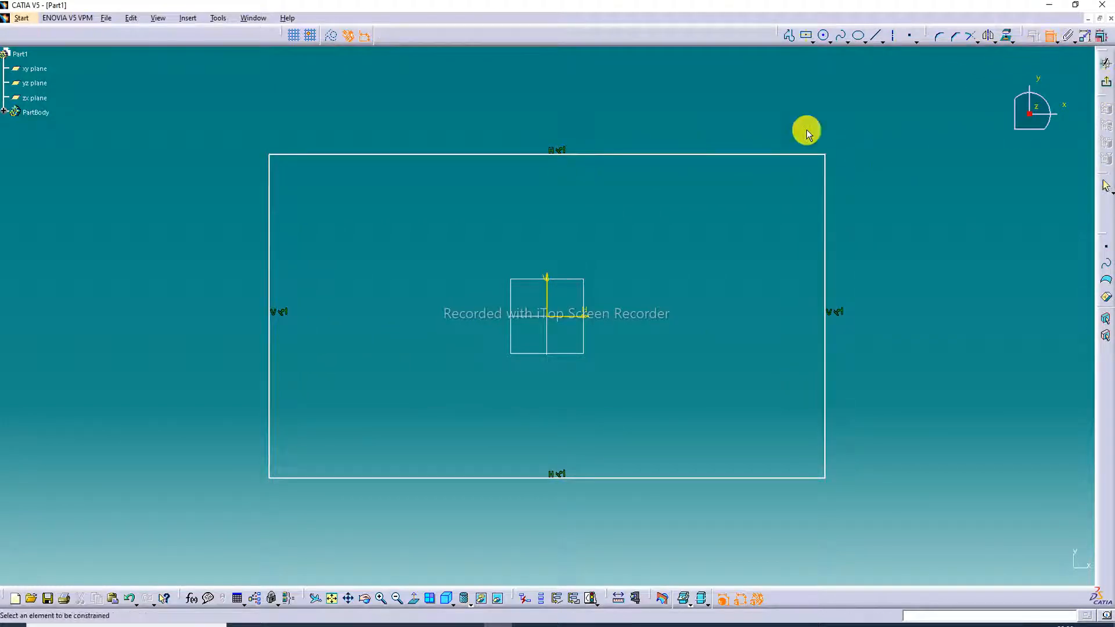
click(641, 154)
click(645, 126)
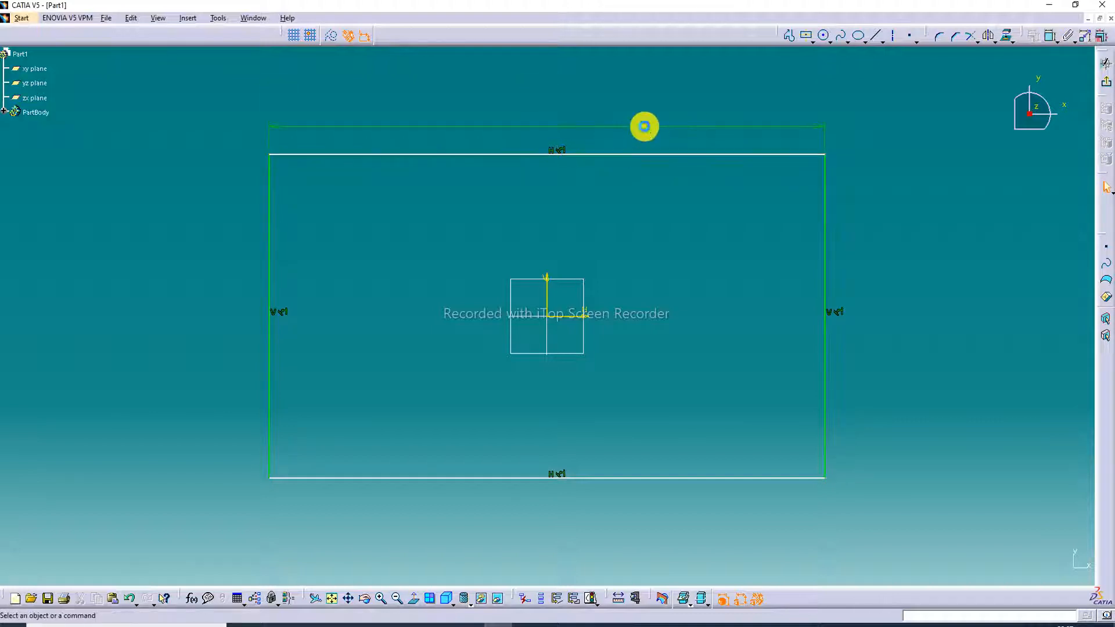
click(824, 241)
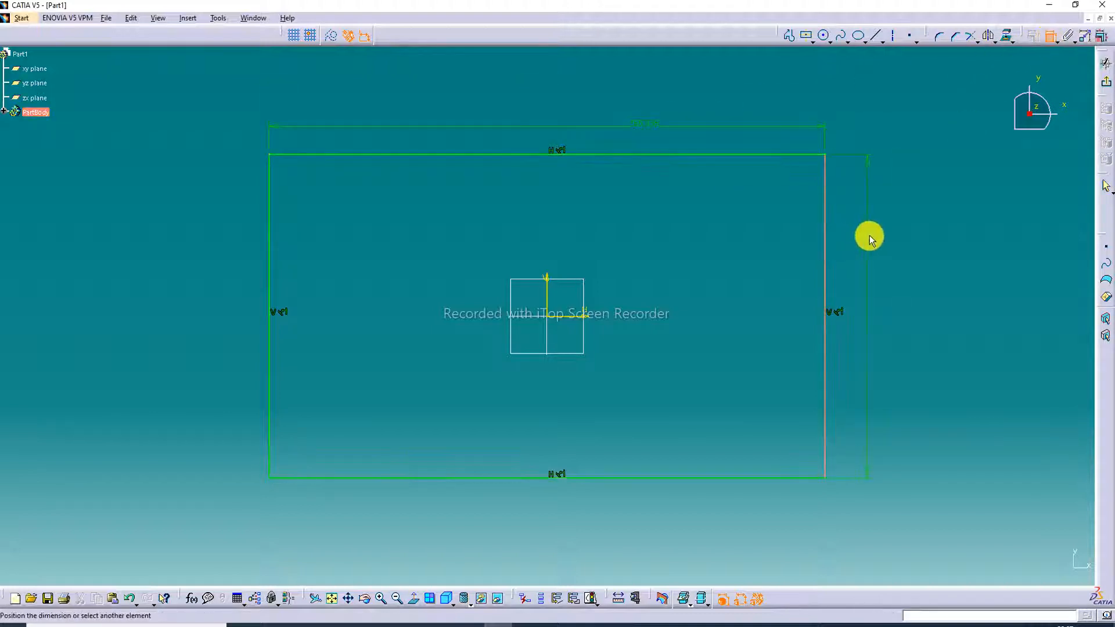
click(868, 238)
- Set the rectangle's width to 230 mm
double_click(639, 131)
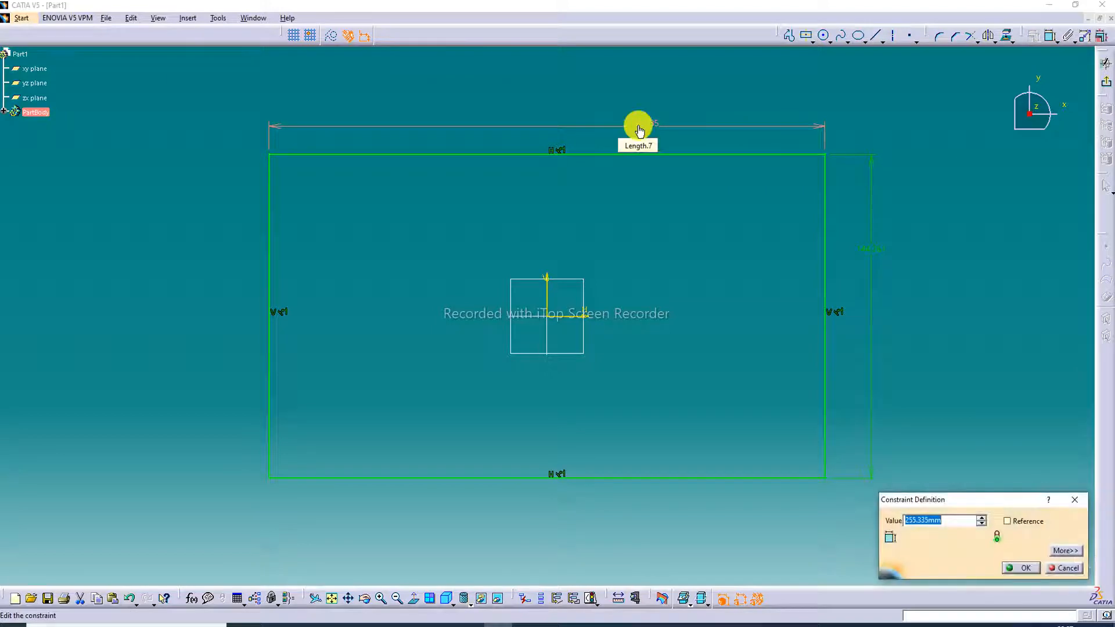
text(2)
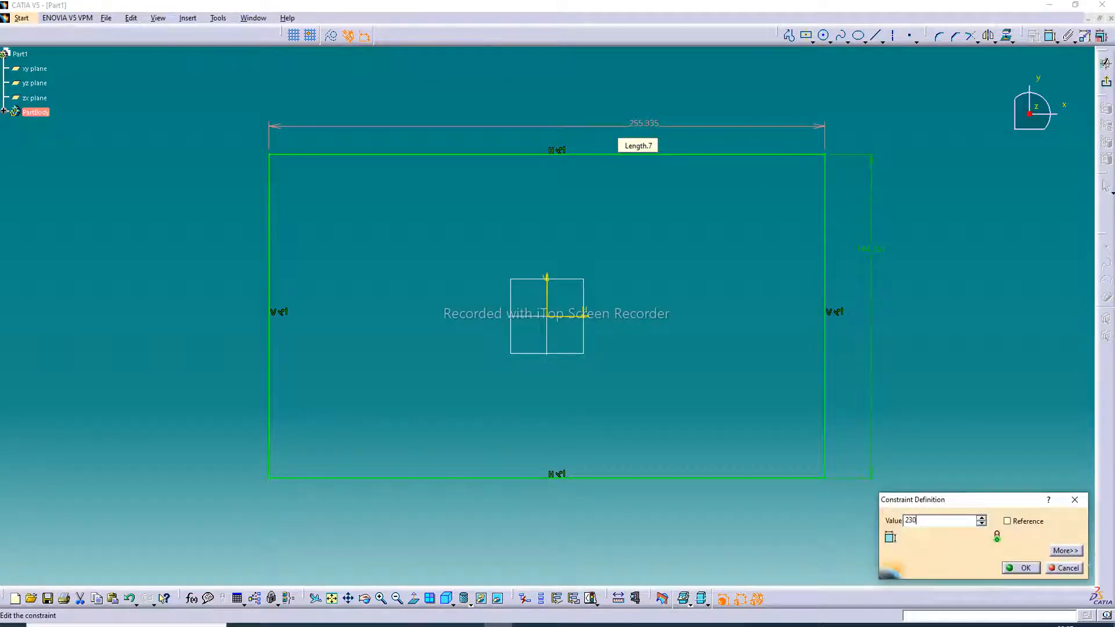
text(30)
key(Return)
- Set the rectangle's height to 120 mm
click(850, 299)
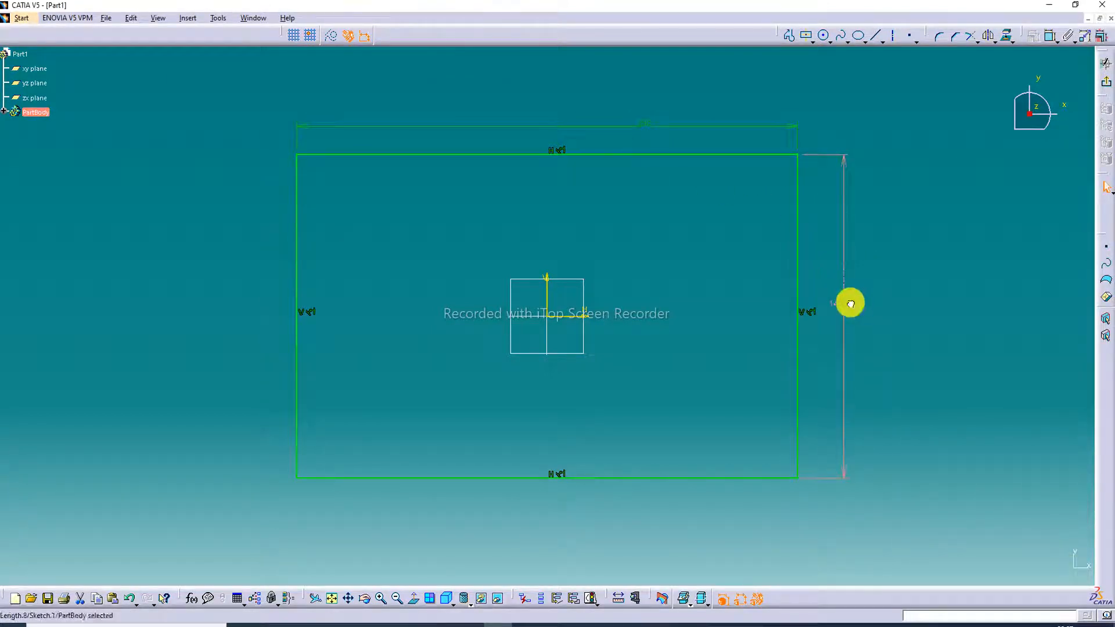
double_click(850, 303)
text(12)
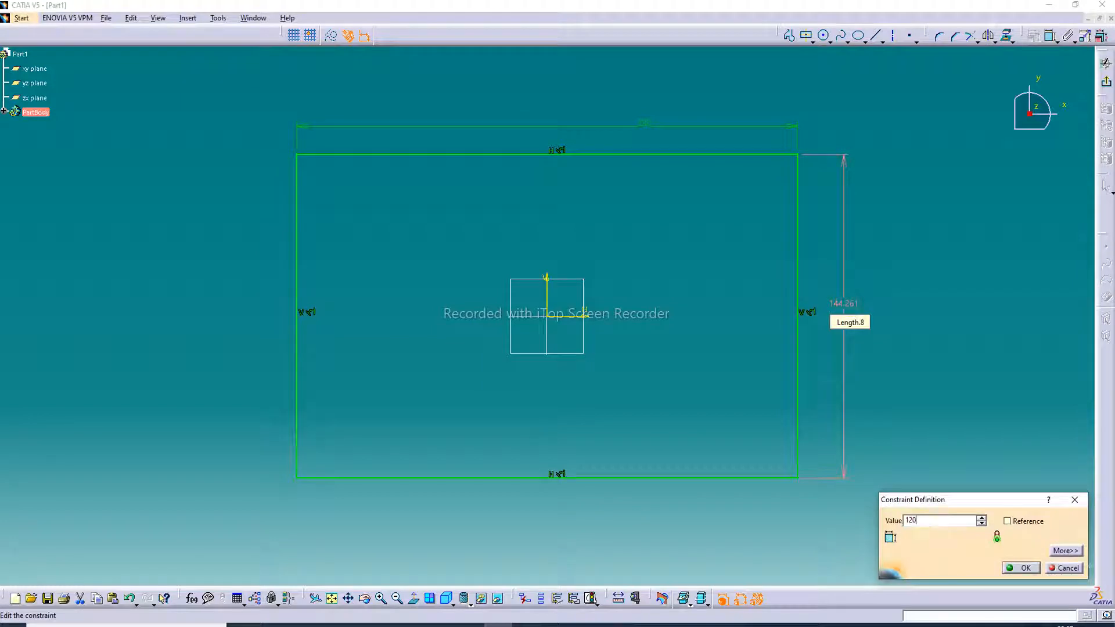
text(0)
key(Return)
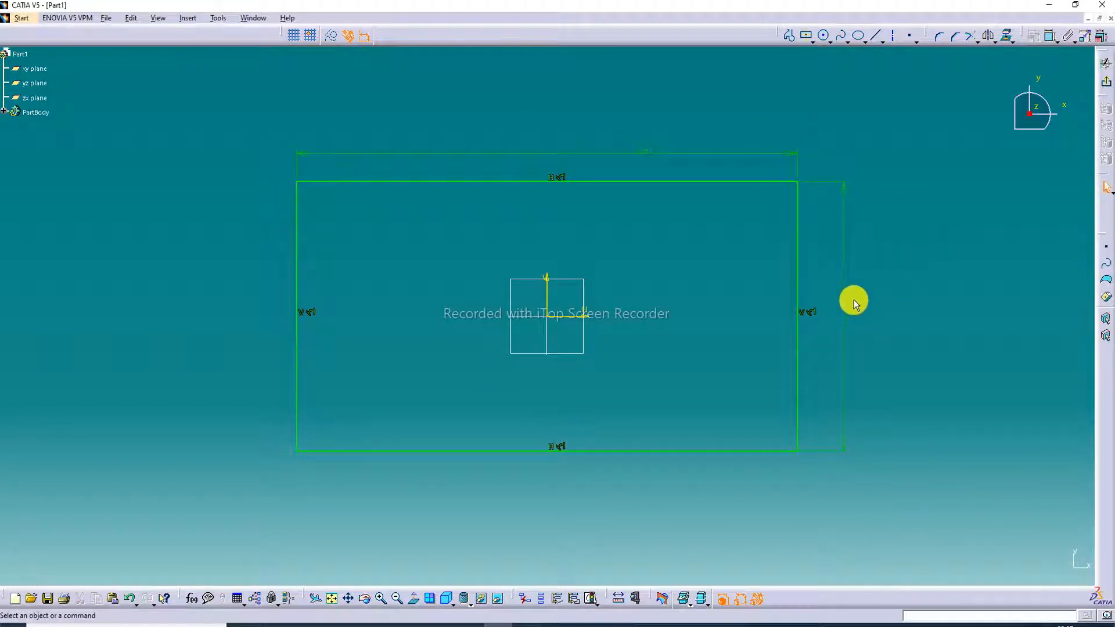
- Set the rectangle's height to 140 mm and exit the sketch
double_click(846, 304)
text(140)
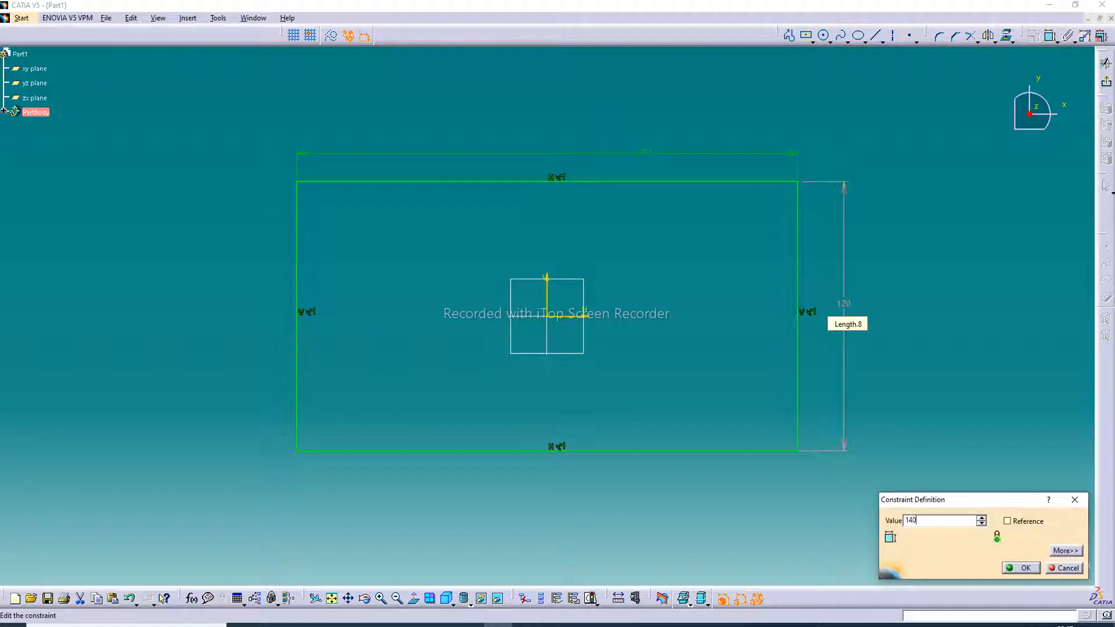
key(Return)
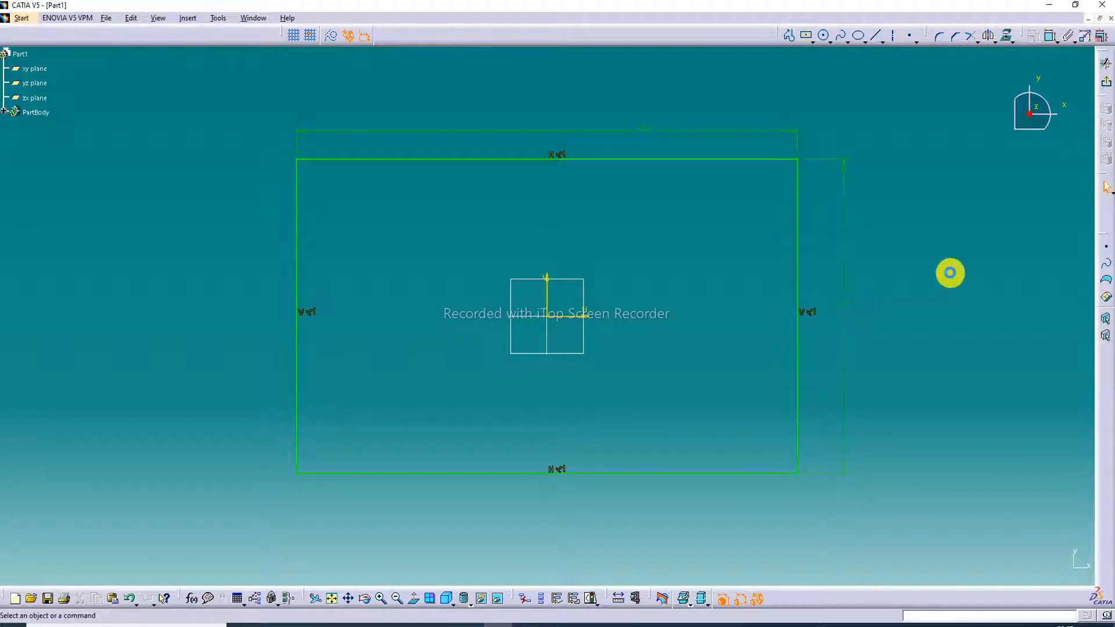
click(556, 126)
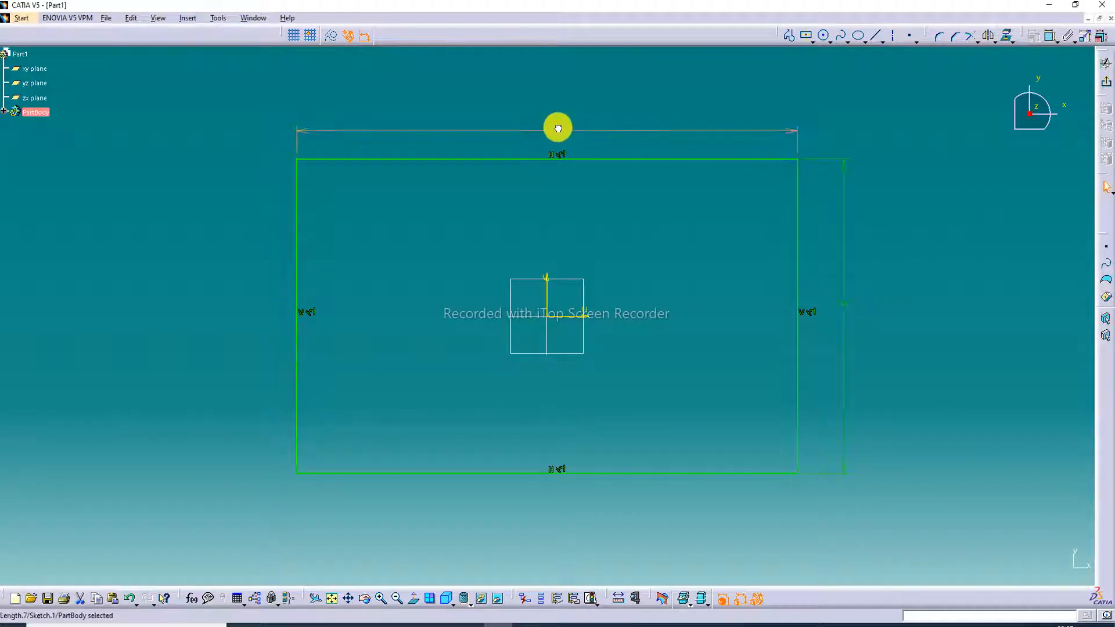
click(1107, 85)
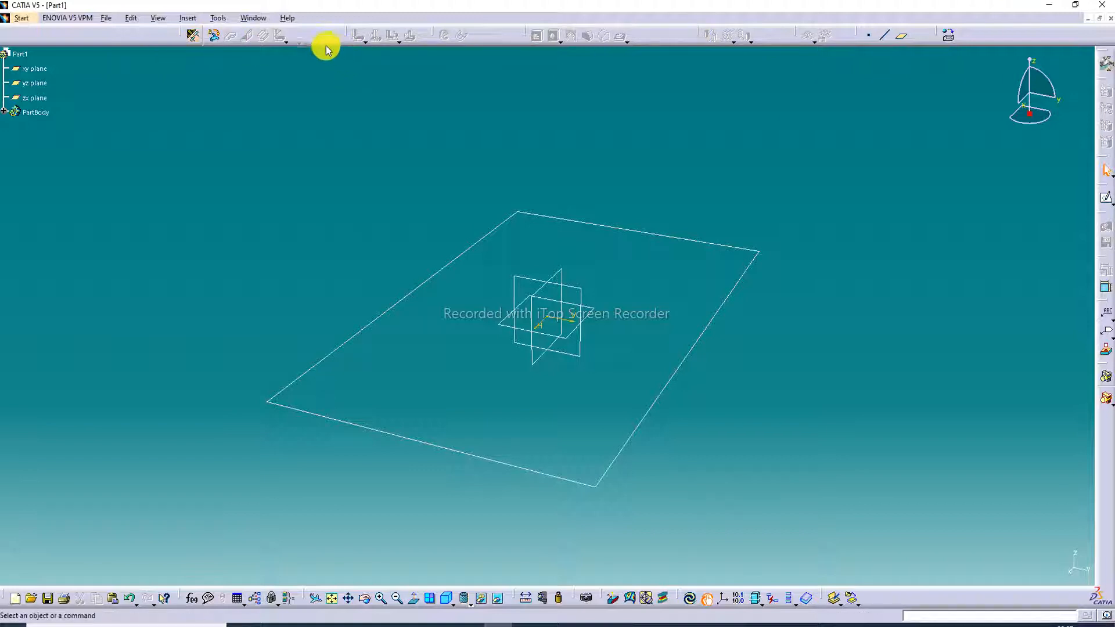
- Define sheet metal parameters with 2 mm thickness and 4 mm bend radius, and create a wall from the rectangle sketch
click(193, 39)
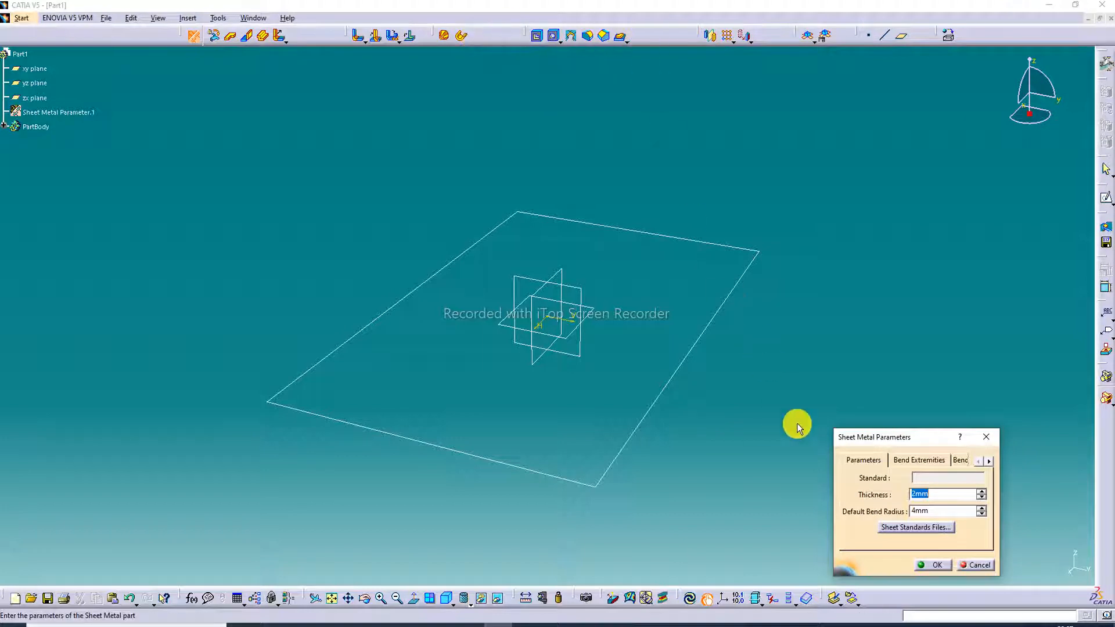
click(933, 564)
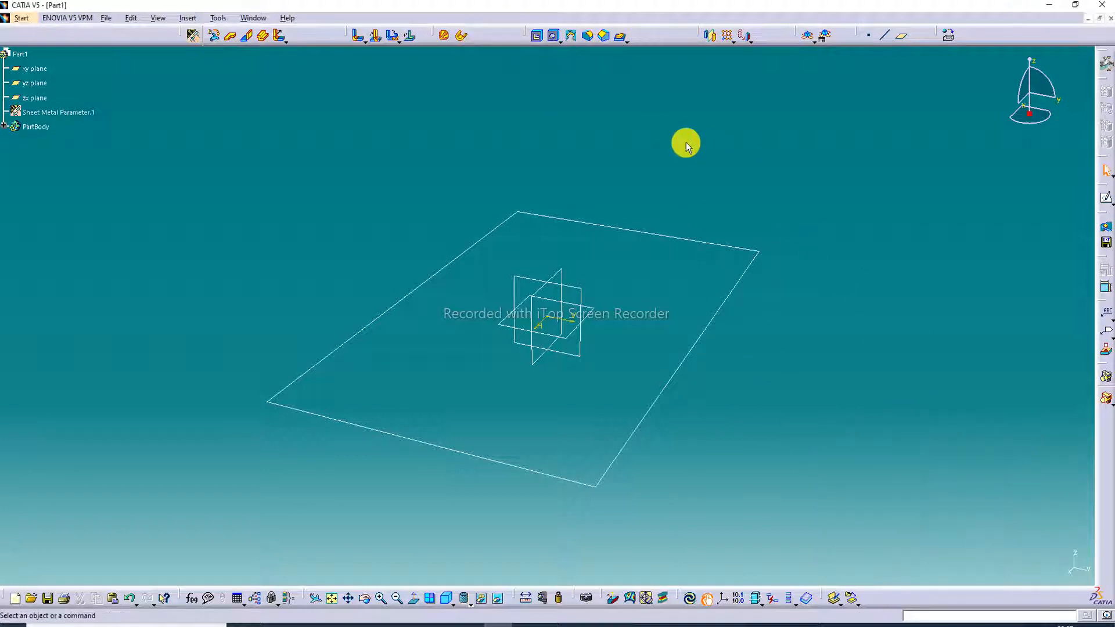
click(235, 39)
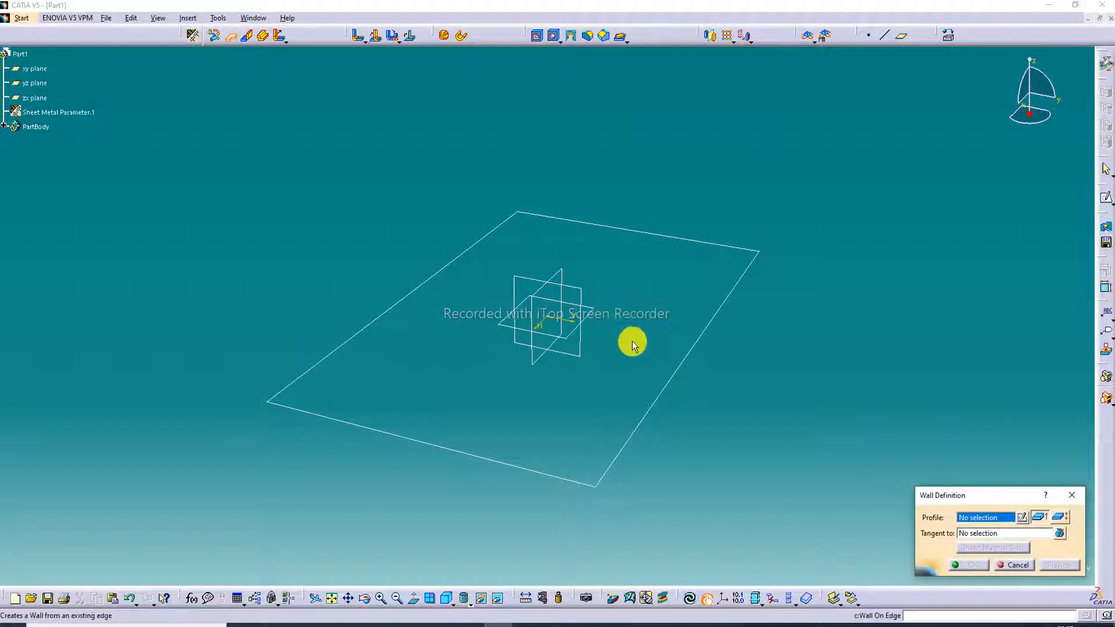
click(667, 385)
click(969, 566)
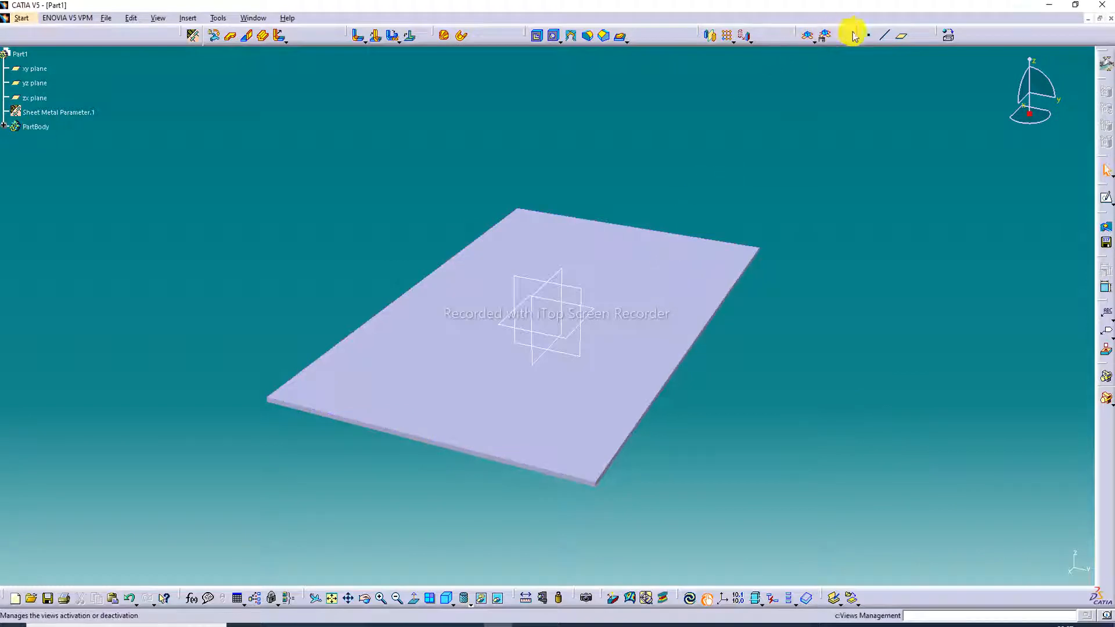
- Hide the yz reference plane
right_click(577, 284)
click(608, 322)
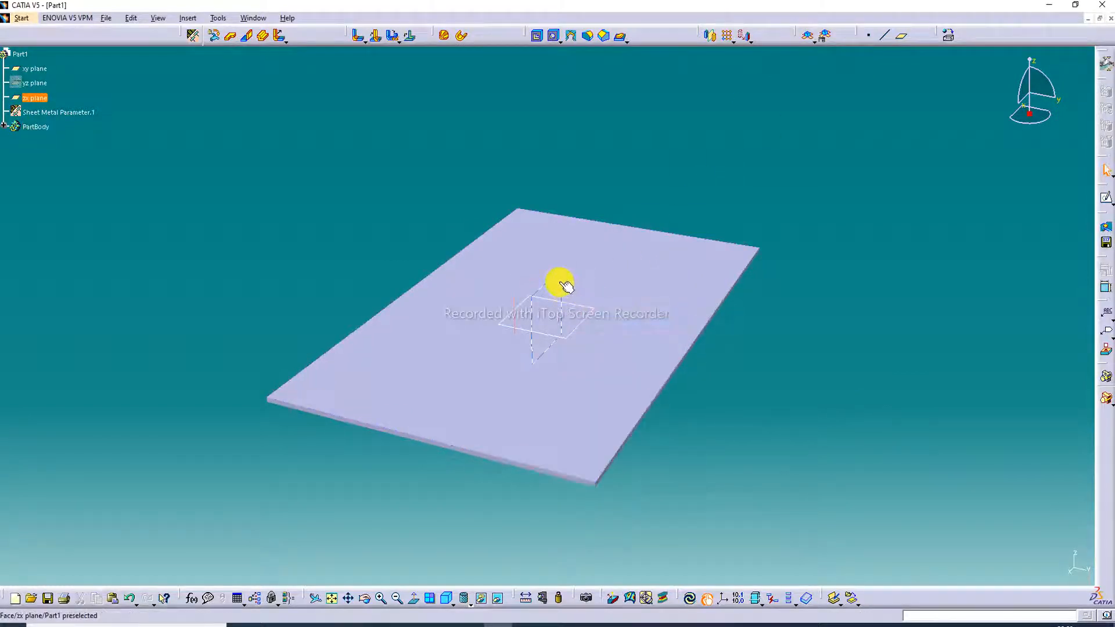
right_click(563, 279)
click(598, 318)
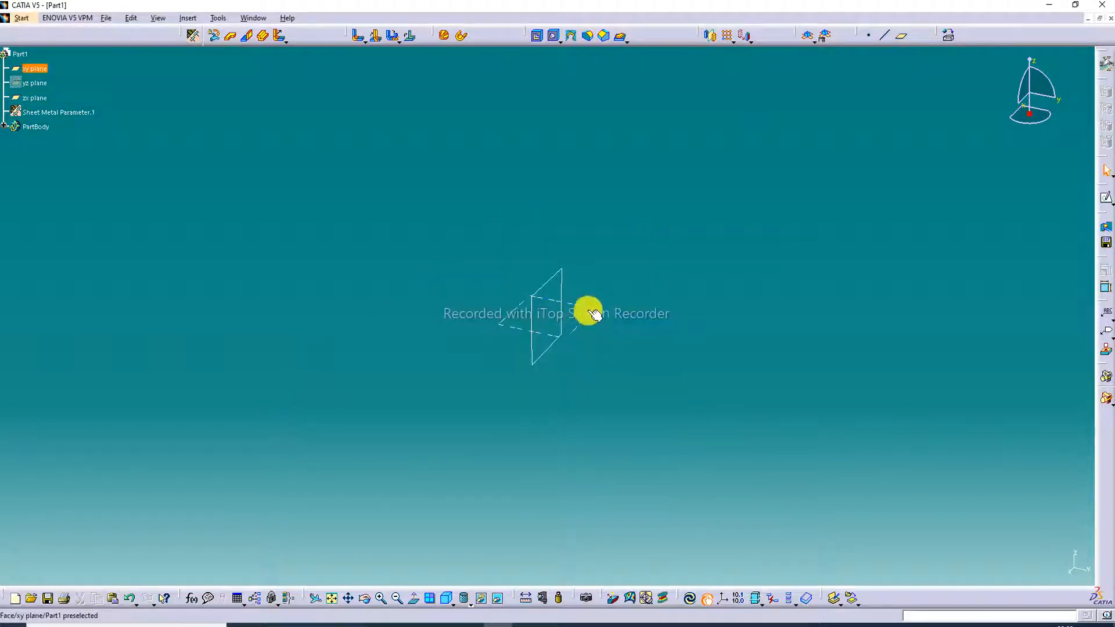
click(129, 598)
- Hide the zx and xy reference planes
right_click(559, 291)
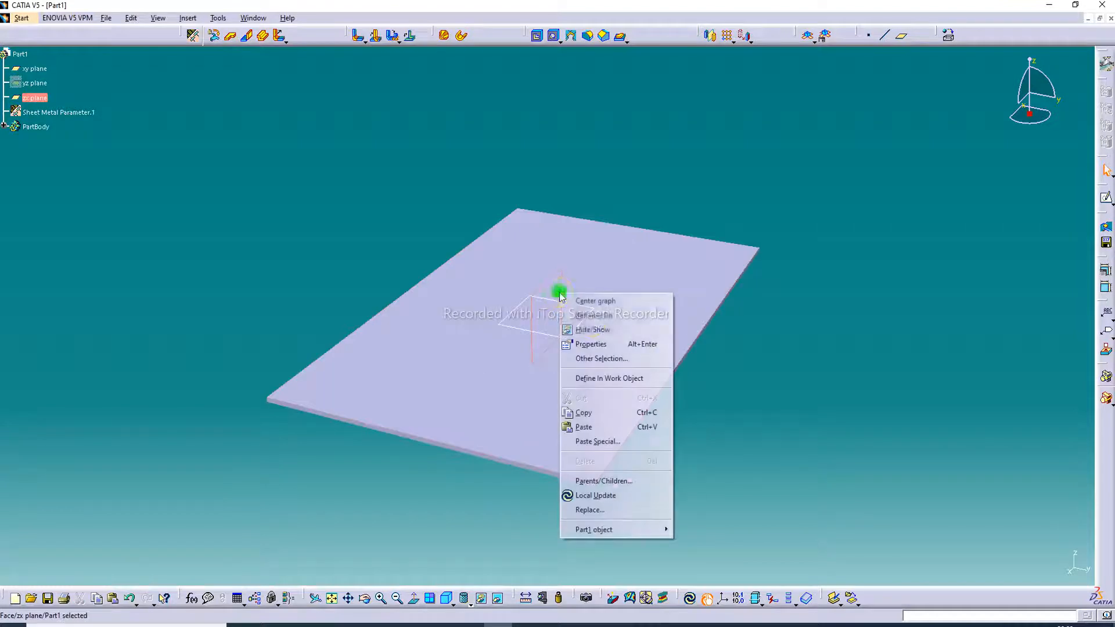
click(597, 320)
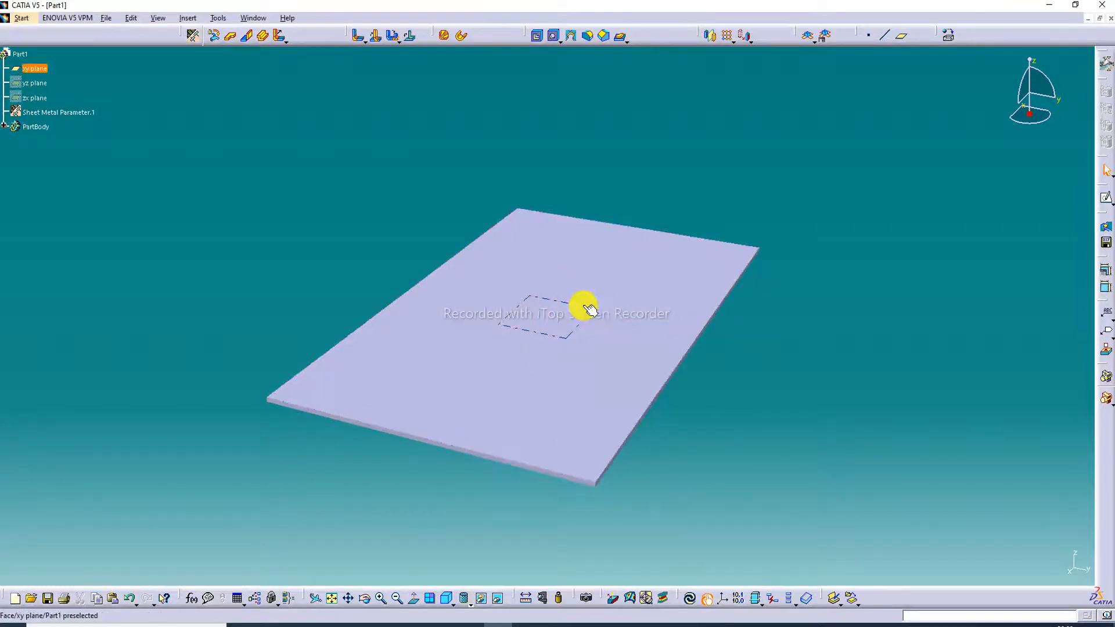
right_click(584, 306)
click(618, 344)
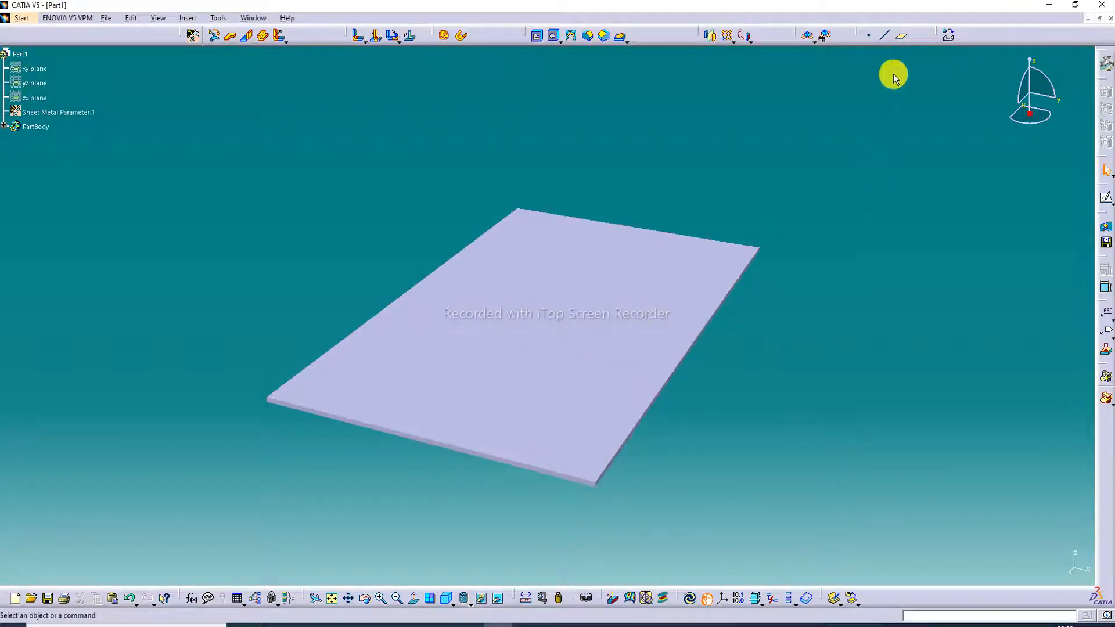
- Apply the Steel material from the Metal library to the sheet body
click(948, 35)
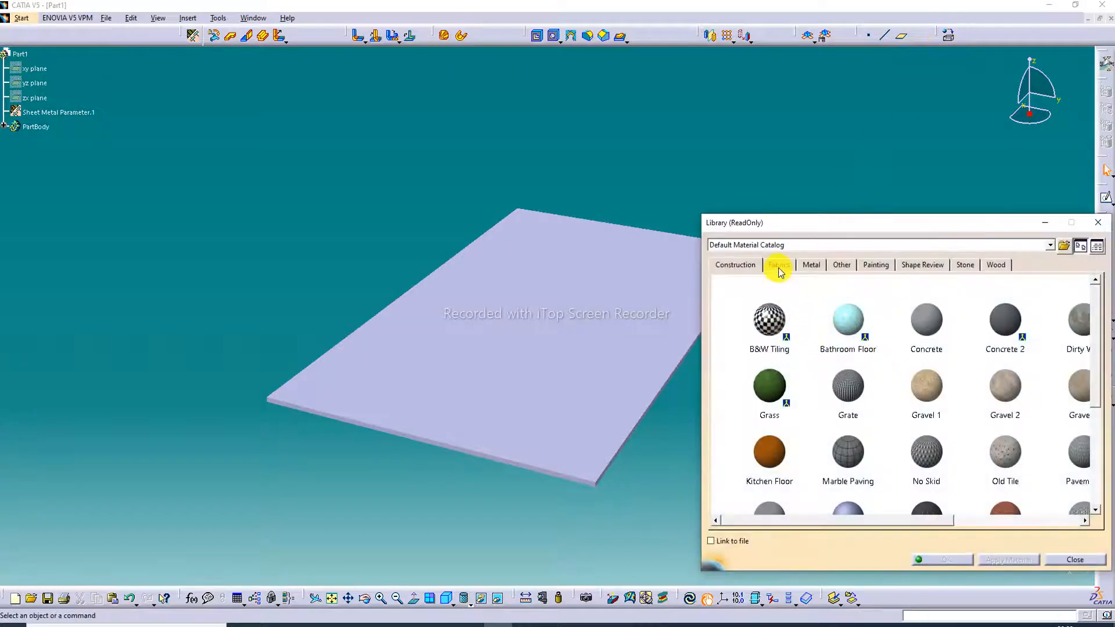
click(813, 264)
scroll(778, 406, down, 1)
click(764, 468)
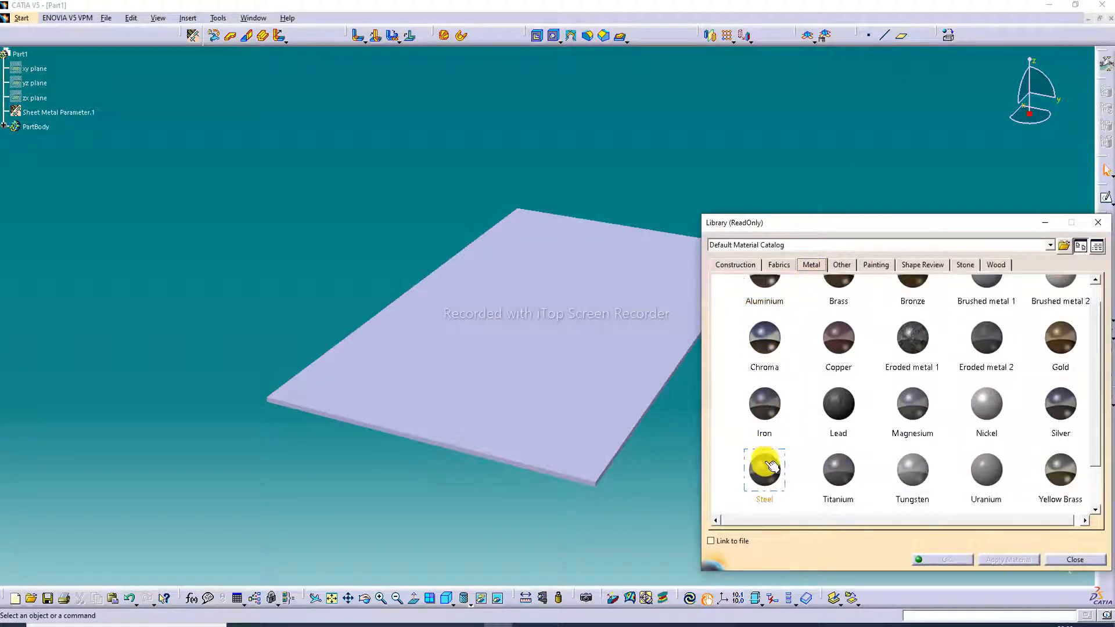
click(621, 398)
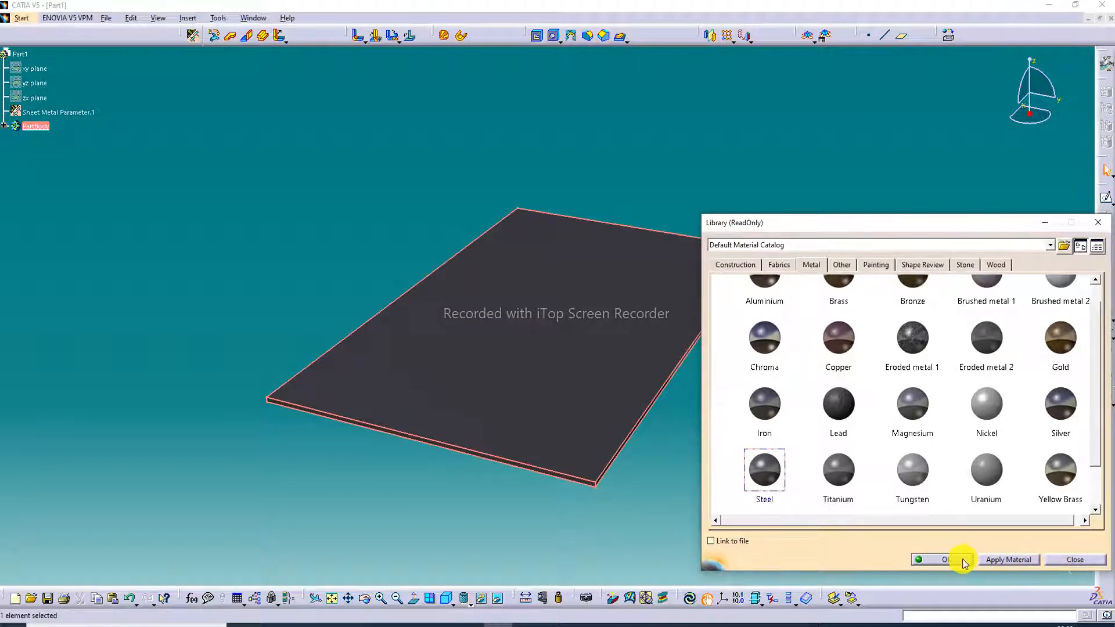
click(944, 559)
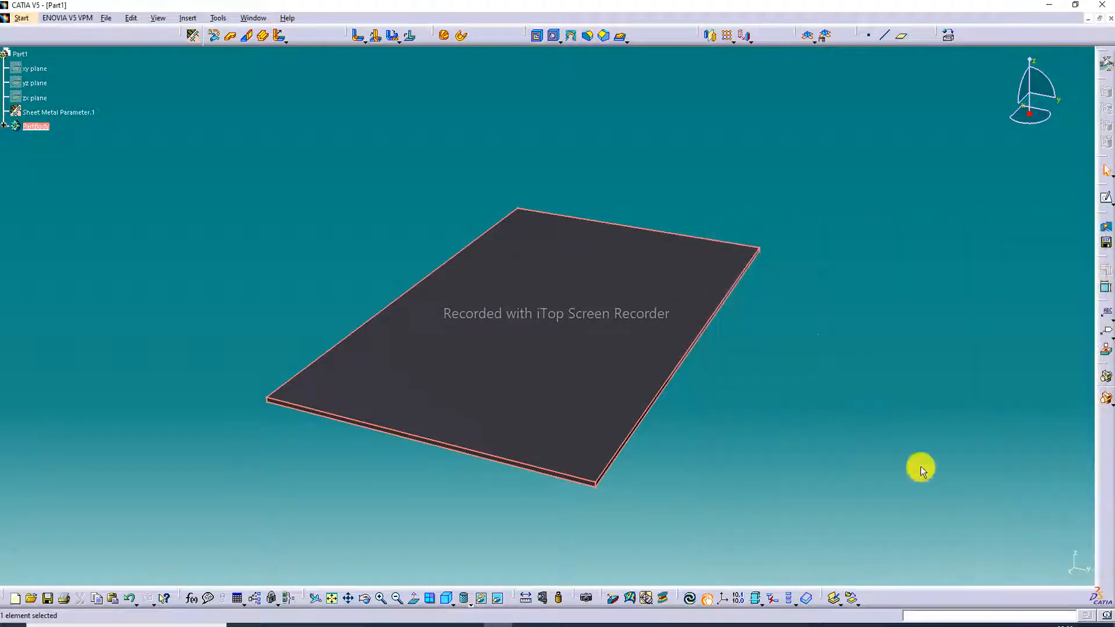
- Open the Steel material's properties from the part body and raise its reflectivity to 1.00
click(5, 126)
double_click(39, 140)
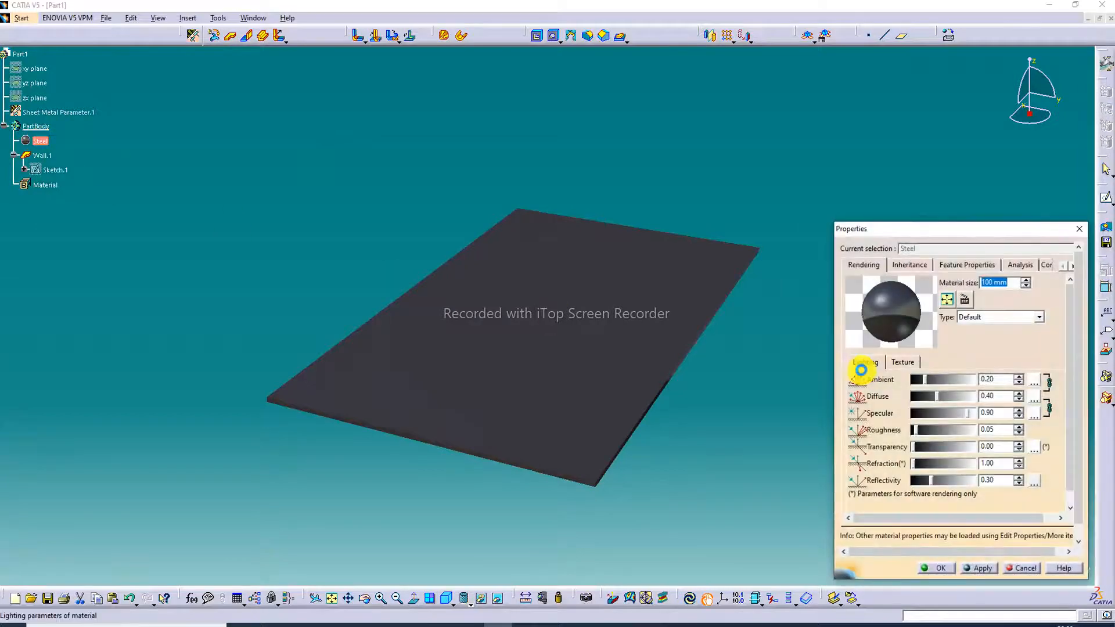
drag(930, 481, 1028, 483)
- Assign the predefined Loft environment as the Steel material's reflection and accept the material properties
click(1034, 482)
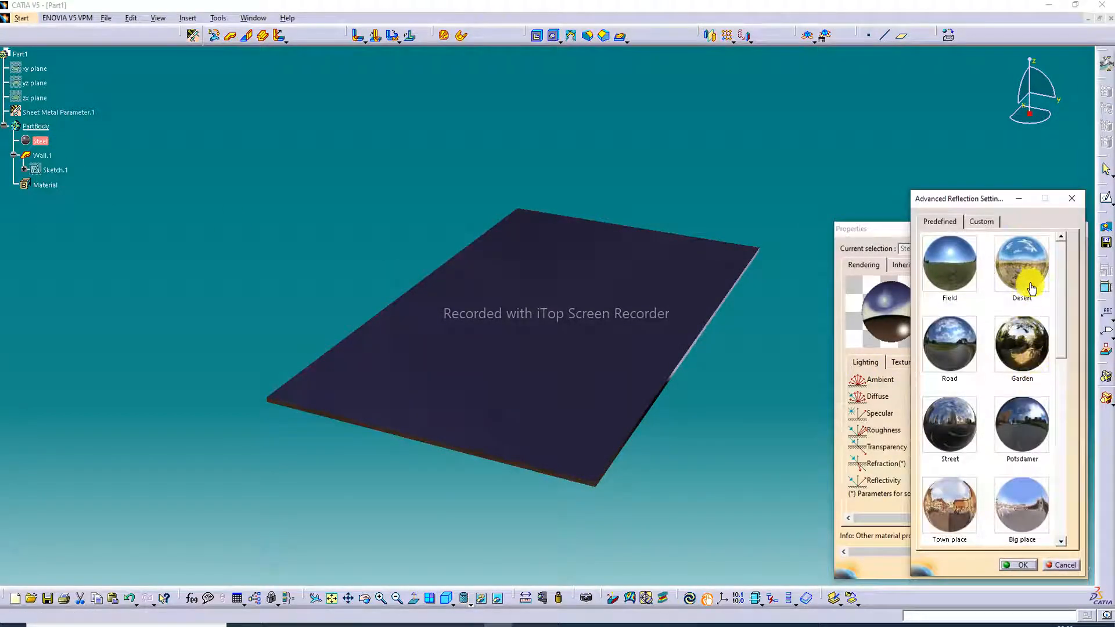
scroll(978, 343, down, 1)
click(959, 467)
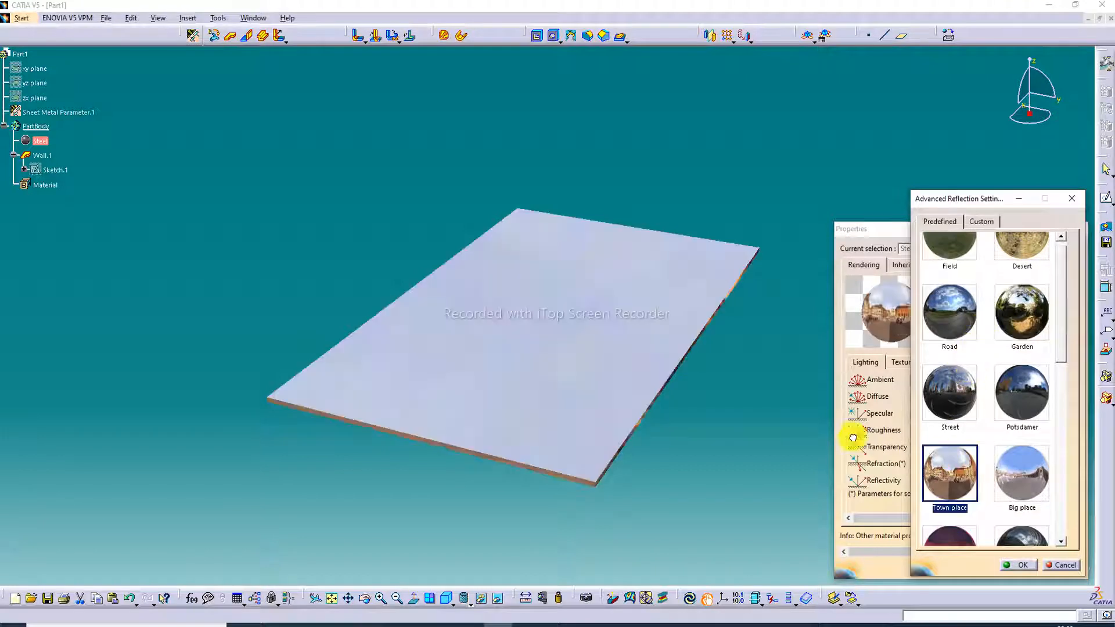
scroll(929, 473, down, 4)
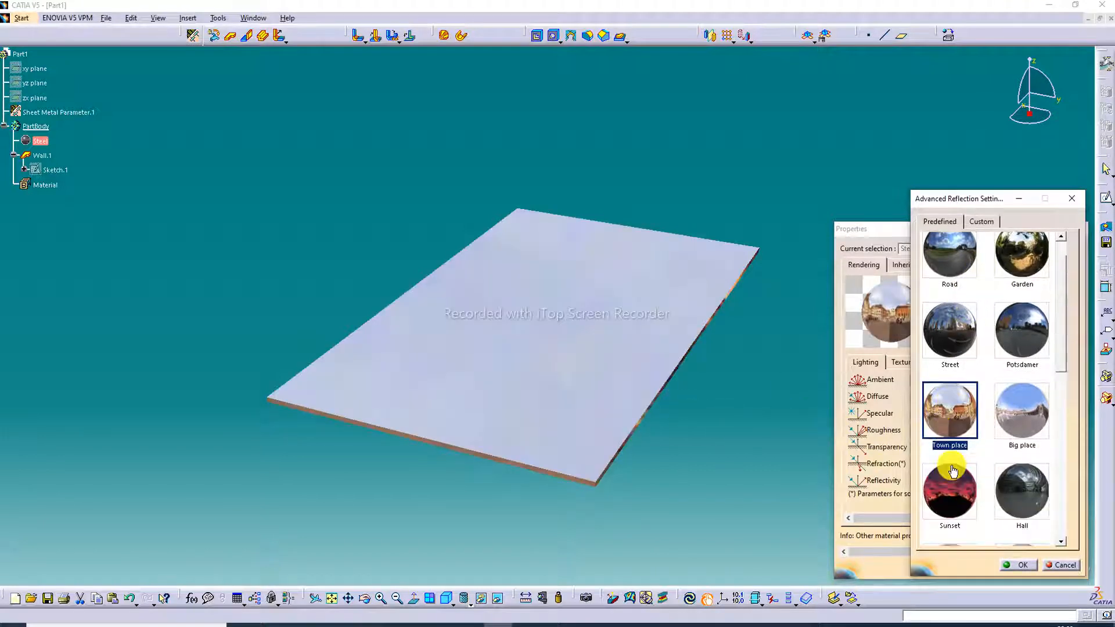
click(952, 450)
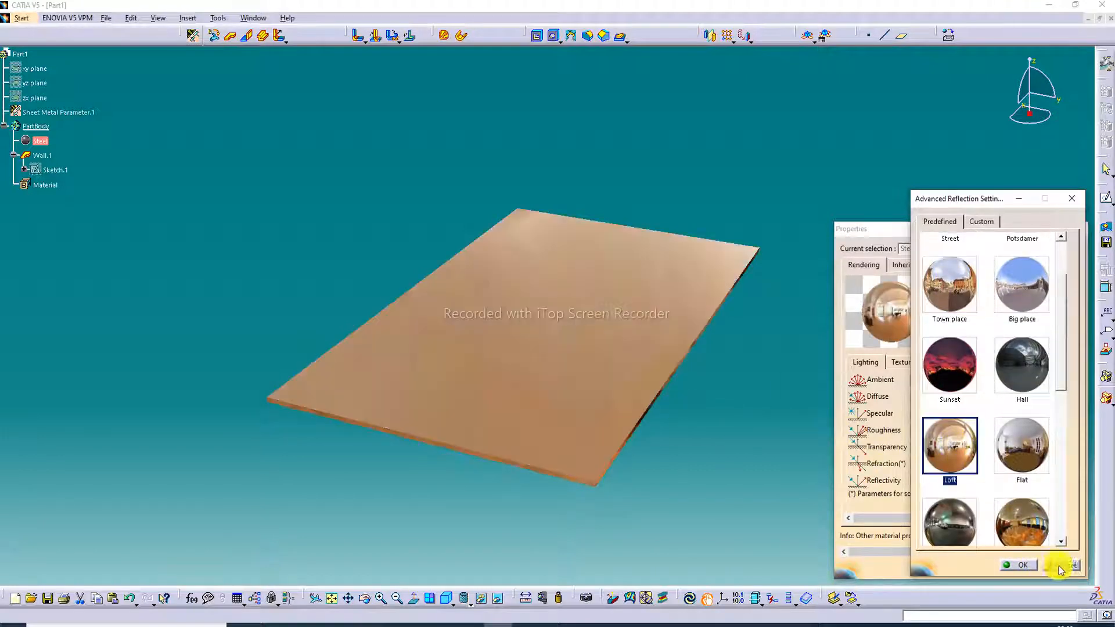
click(1024, 565)
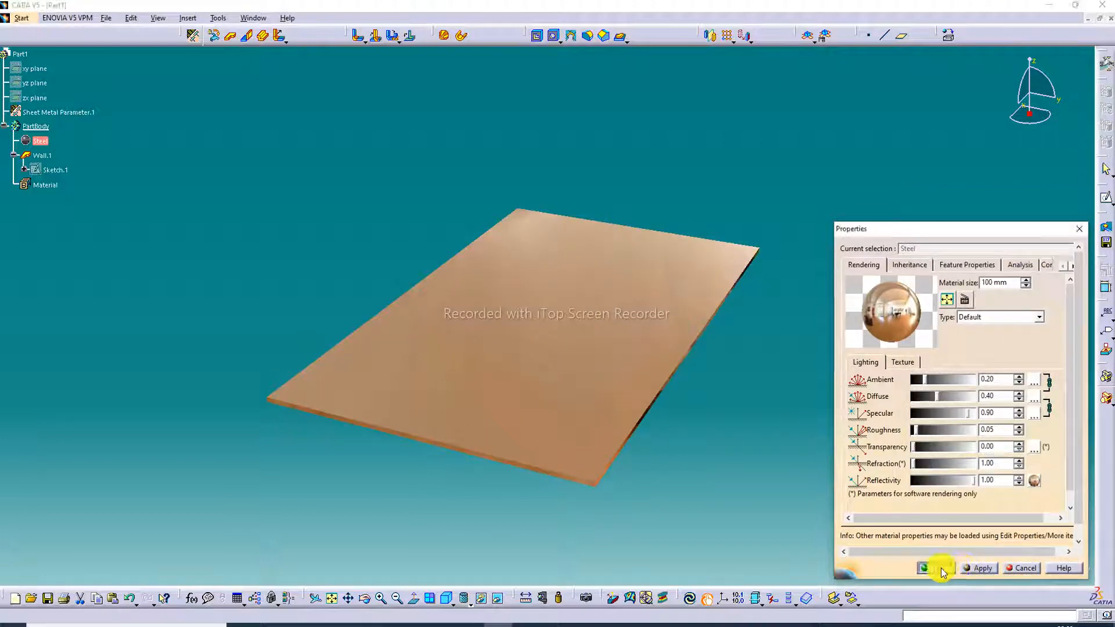
click(921, 567)
middle_drag(635, 275, 460, 356)
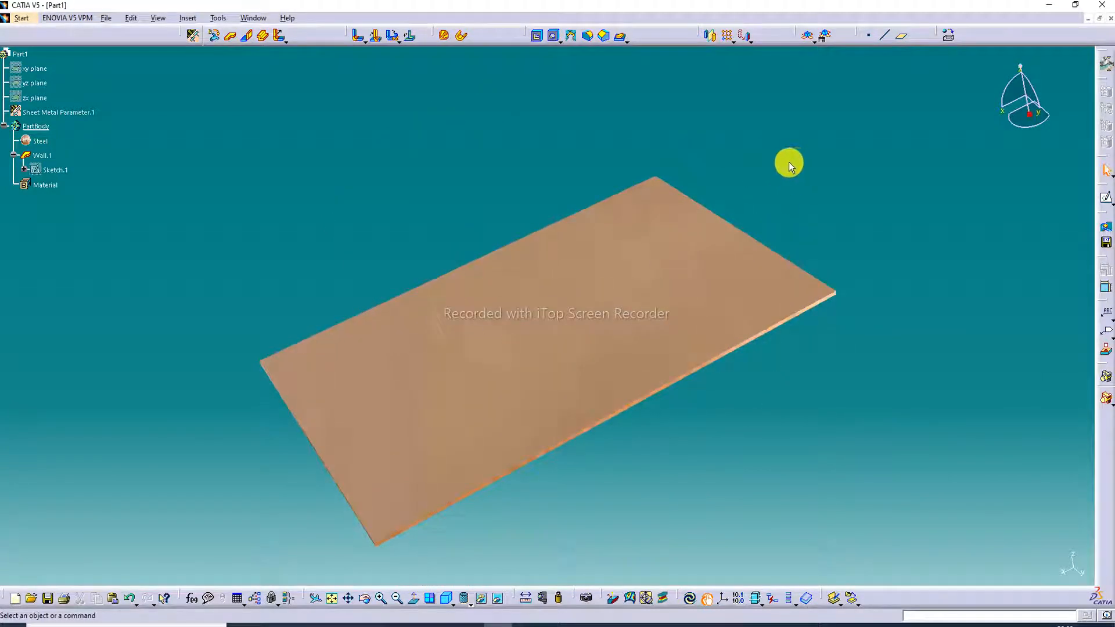
- Detach the set of rectangular, circular and user pattern tools so that it floats beside the model
middle_drag(605, 259, 602, 194)
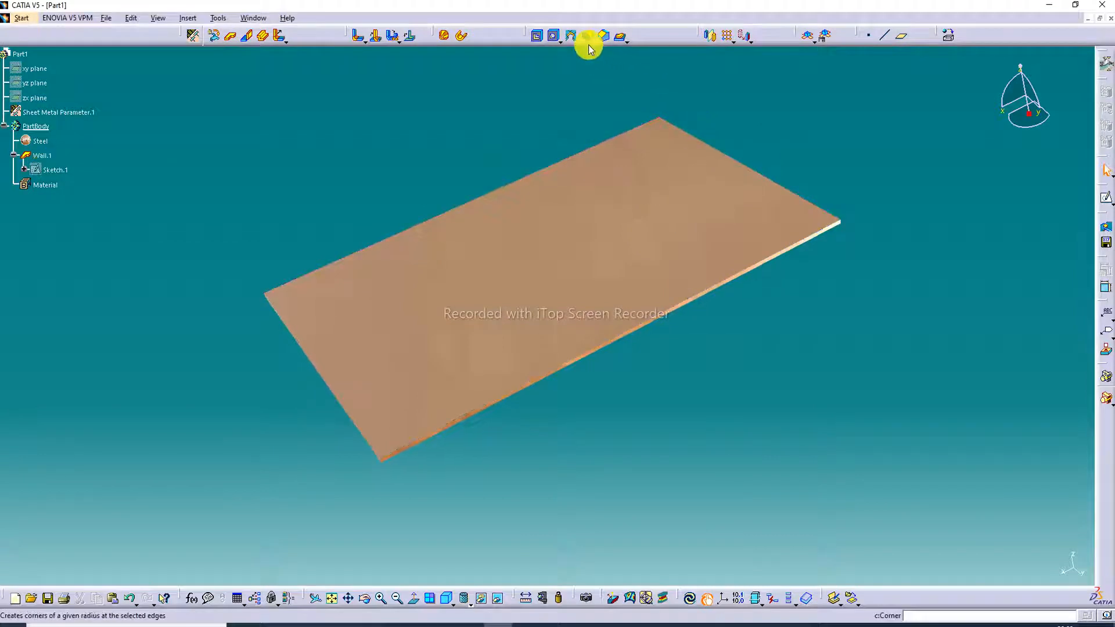
click(735, 39)
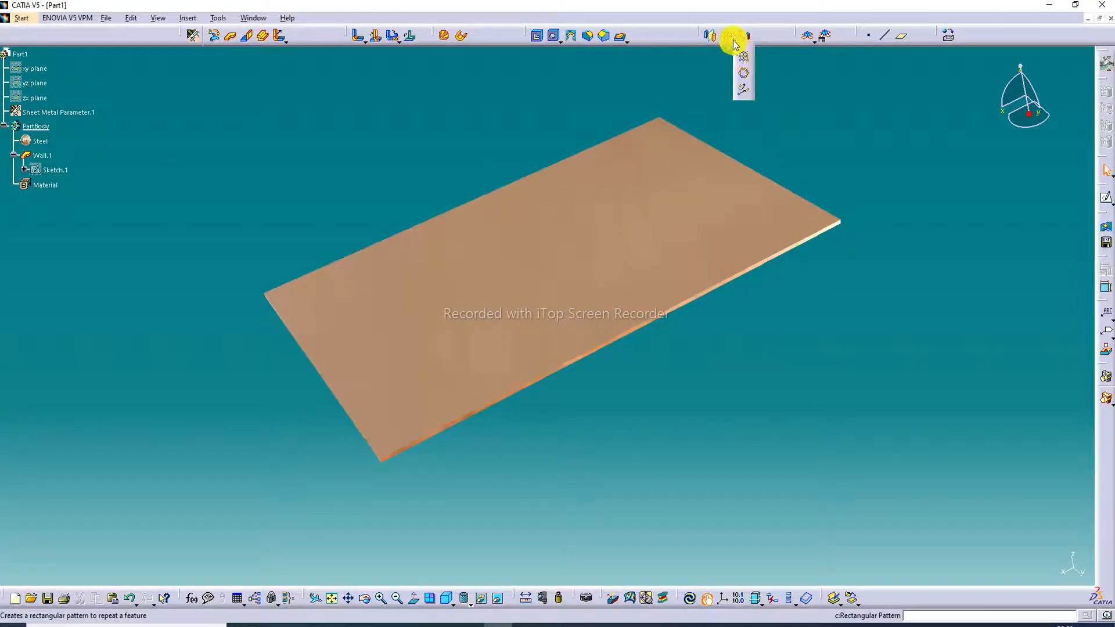
drag(1017, 194, 1017, 192)
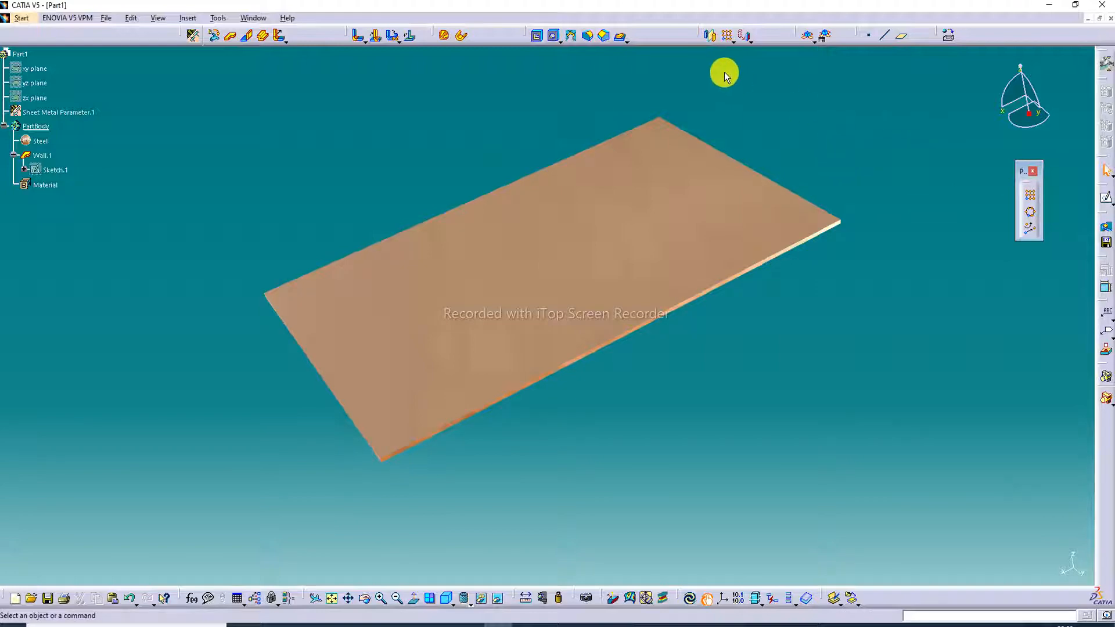
- Sketch an ellipse with a horizontal radius of about 8 mm on the wall's face near its upper-left corner, and finish the sketch
click(611, 189)
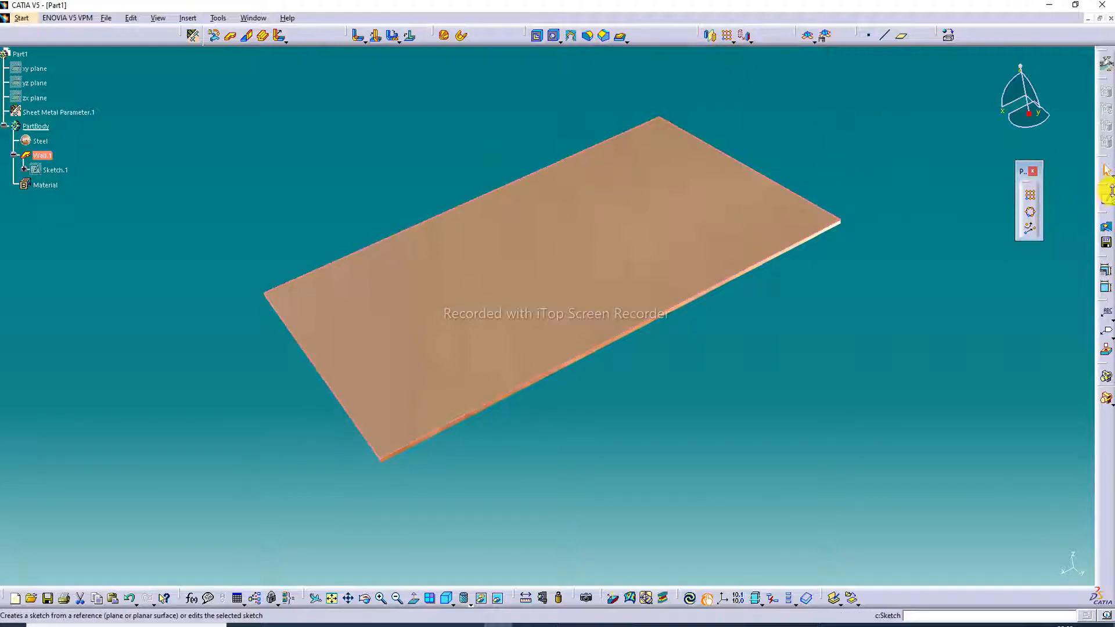
click(1107, 200)
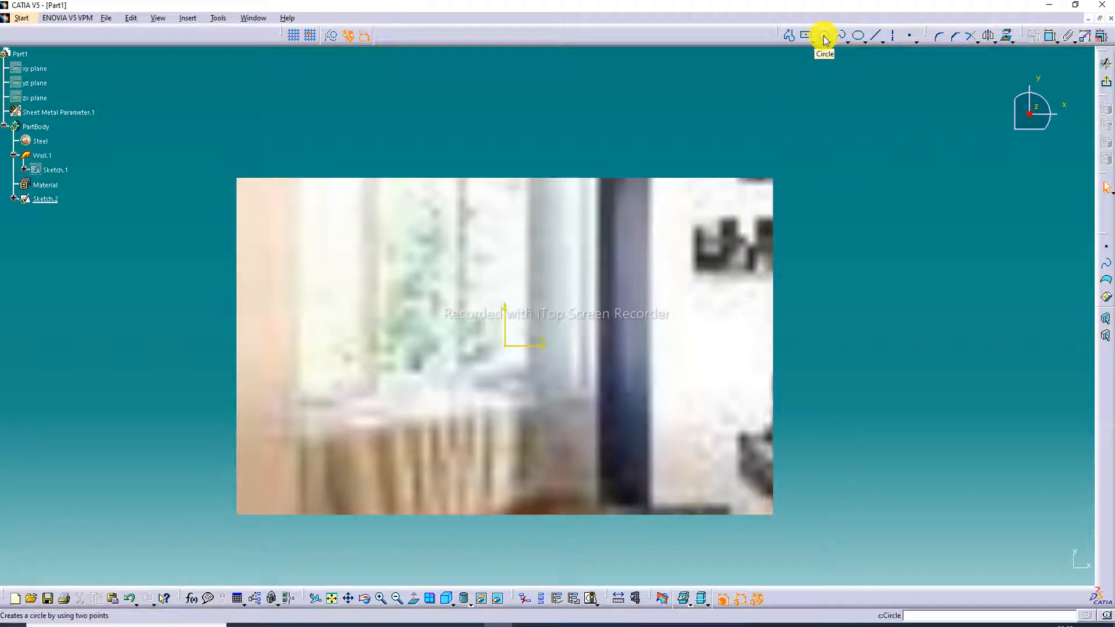
click(860, 37)
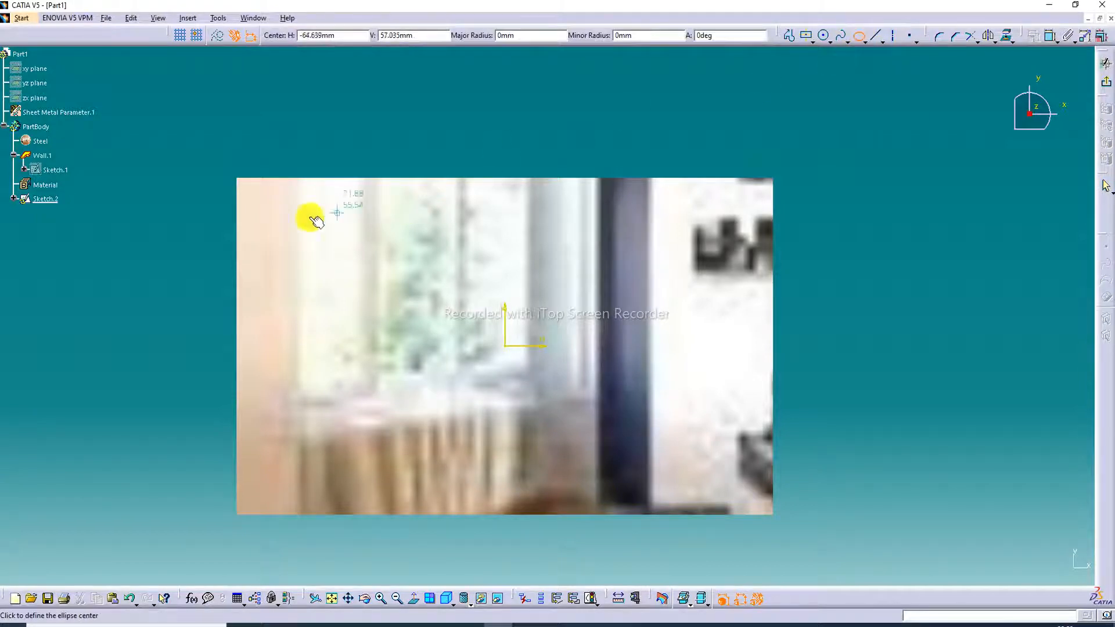
click(270, 208)
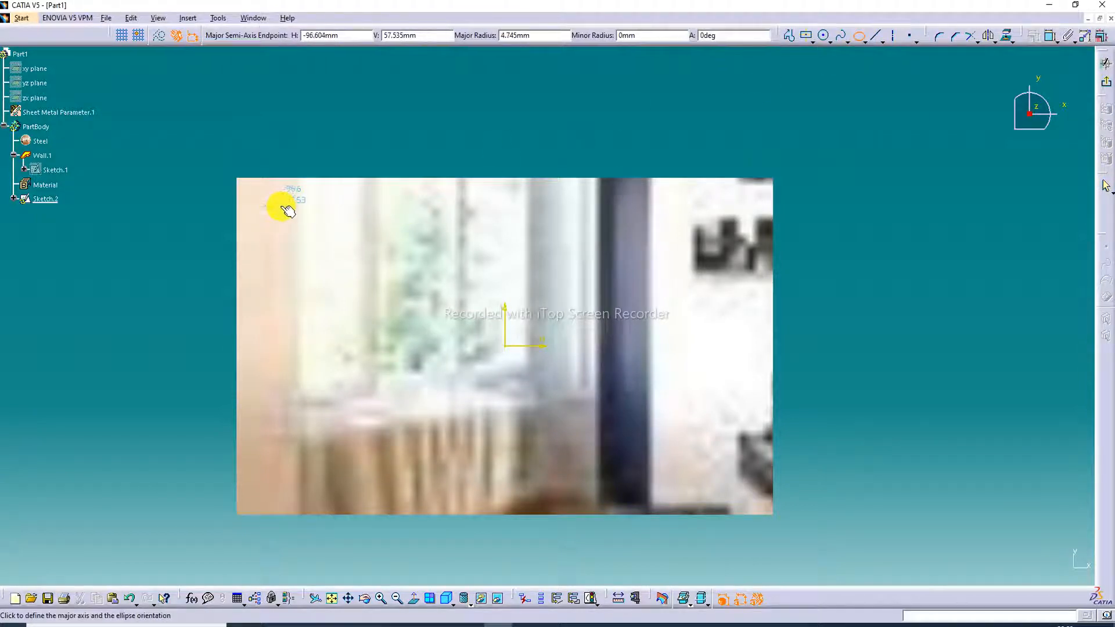
click(293, 214)
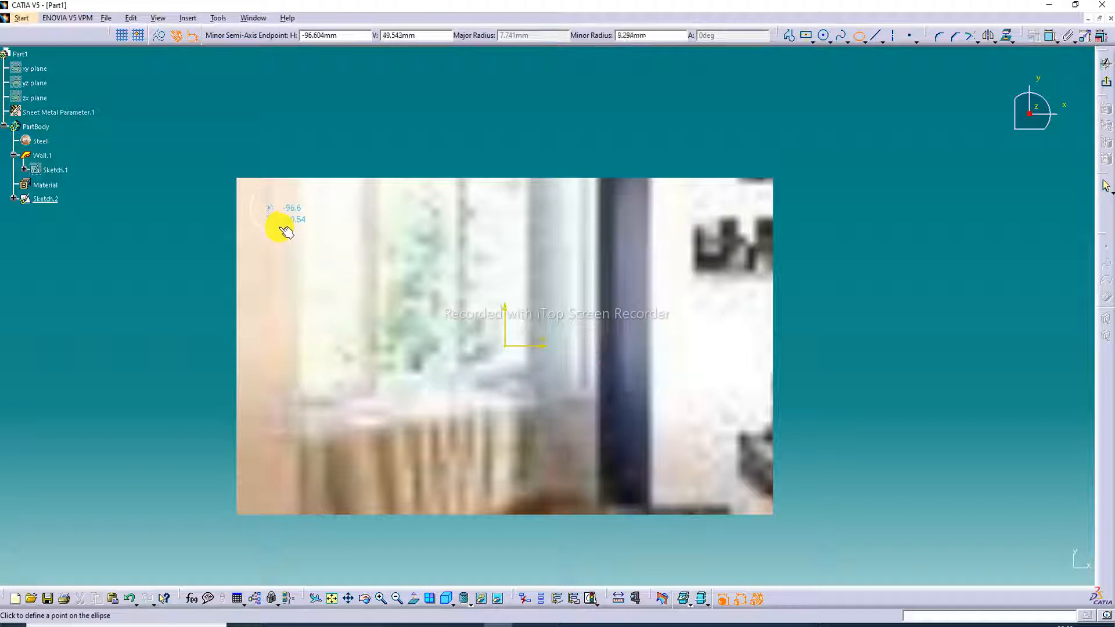
click(285, 234)
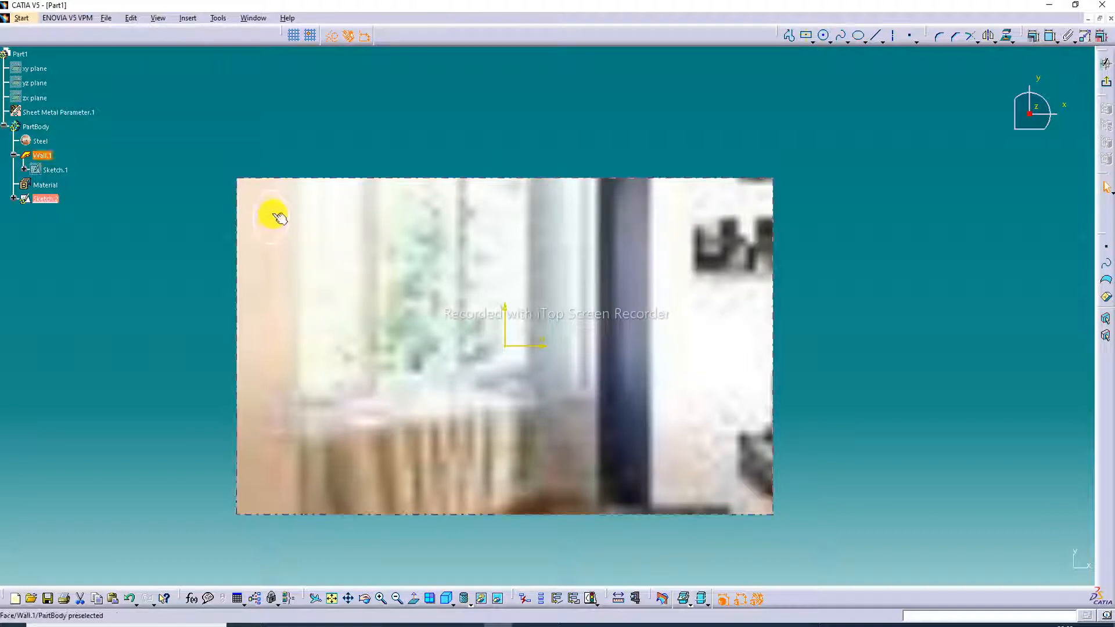
click(354, 143)
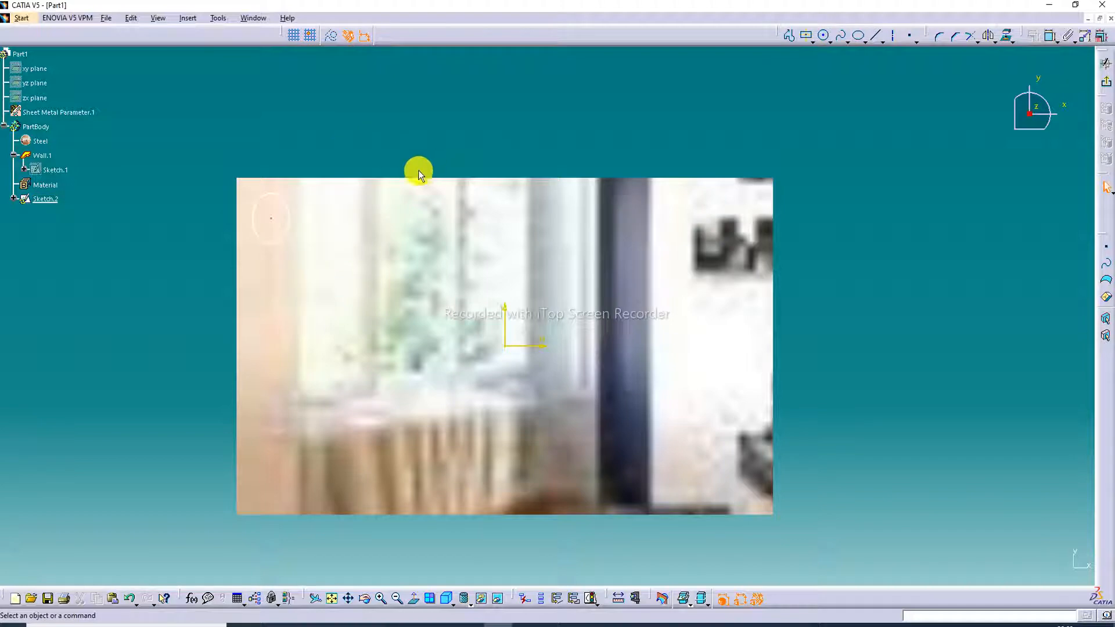
click(1101, 92)
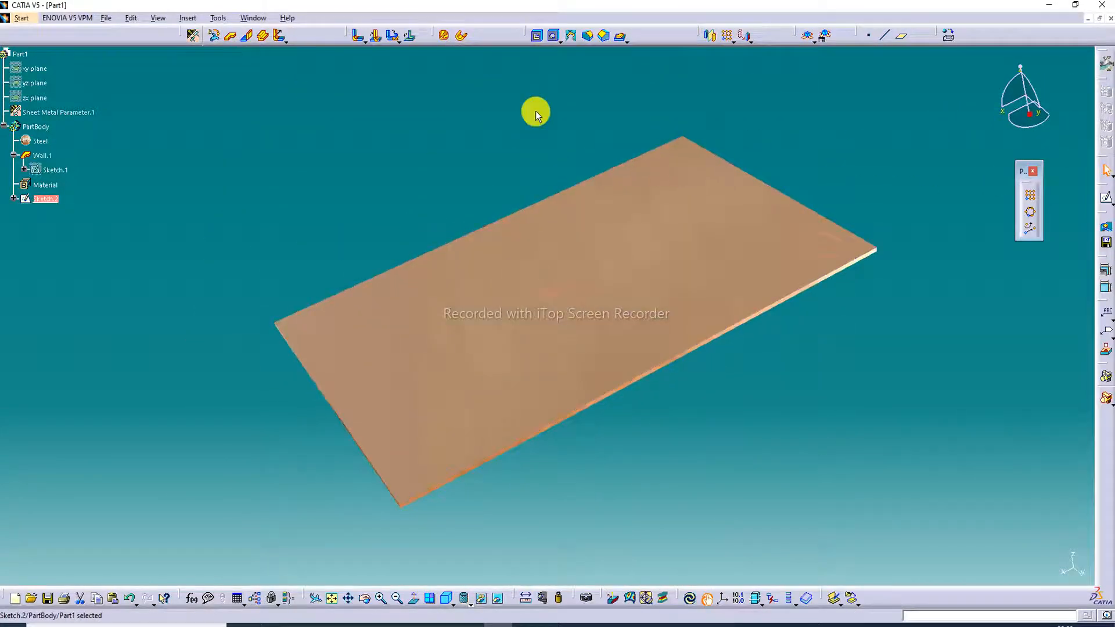
- Cut the sketched ellipse through the wall with a Sheetmetal standard cutout limited up to next
click(540, 36)
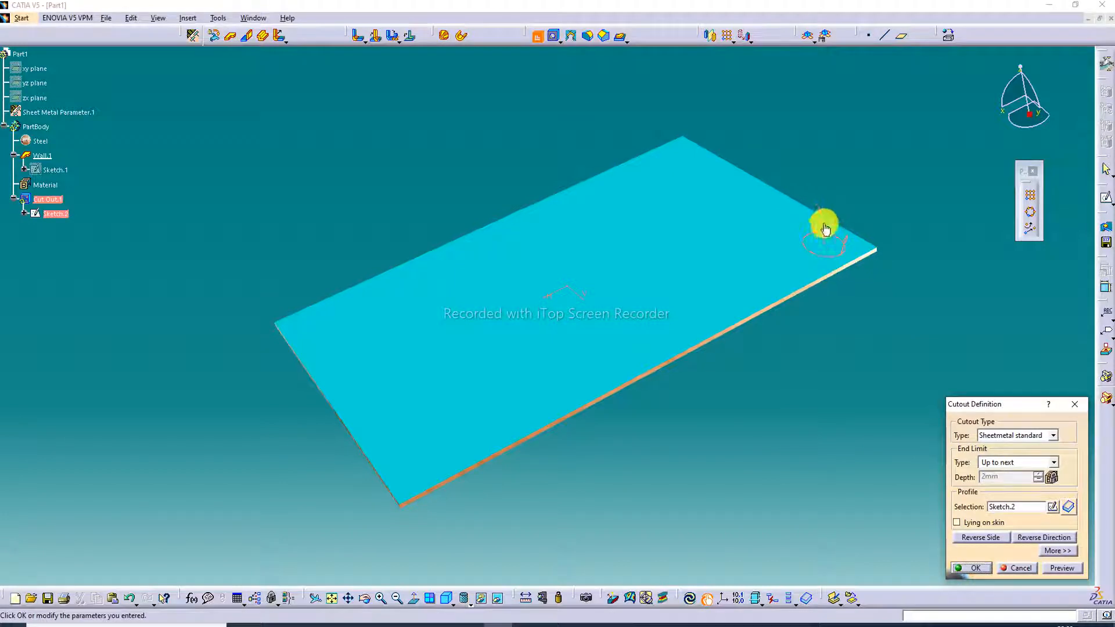
click(1054, 568)
click(970, 568)
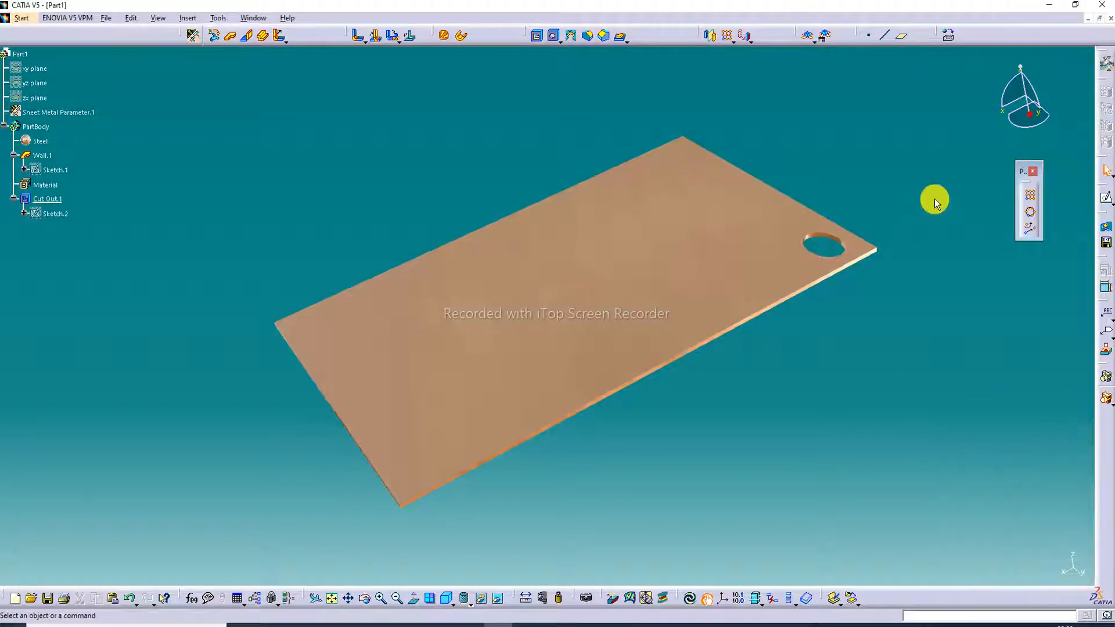
- Begin a rectangular pattern of the elliptical cutout with the wall's adjacent long edge as its first reference direction
middle_drag(814, 166, 873, 203)
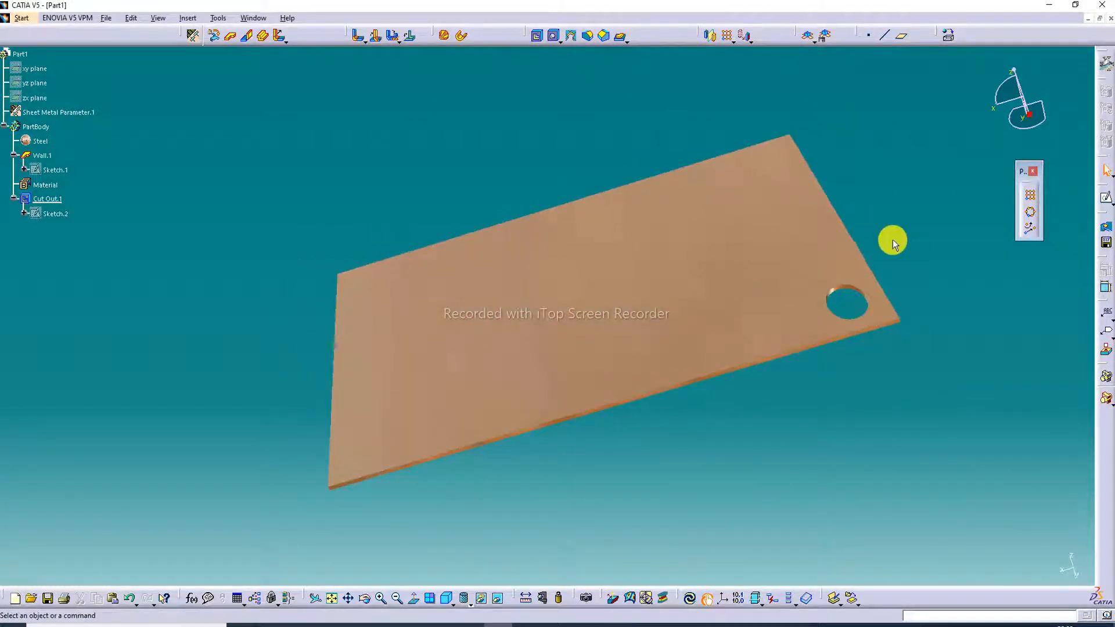
click(1032, 198)
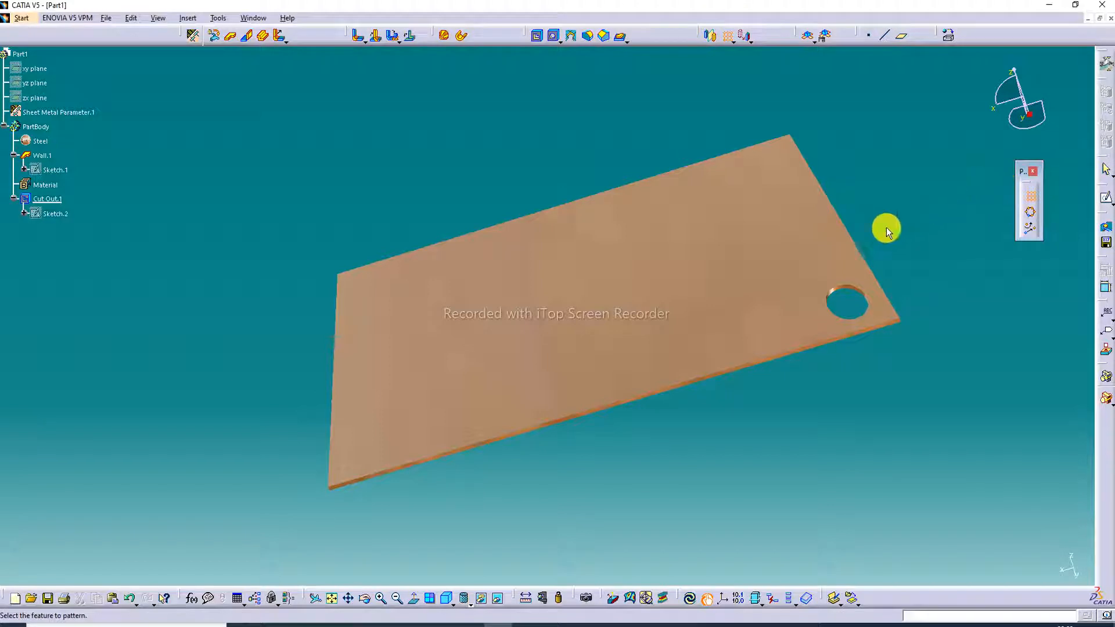
click(849, 290)
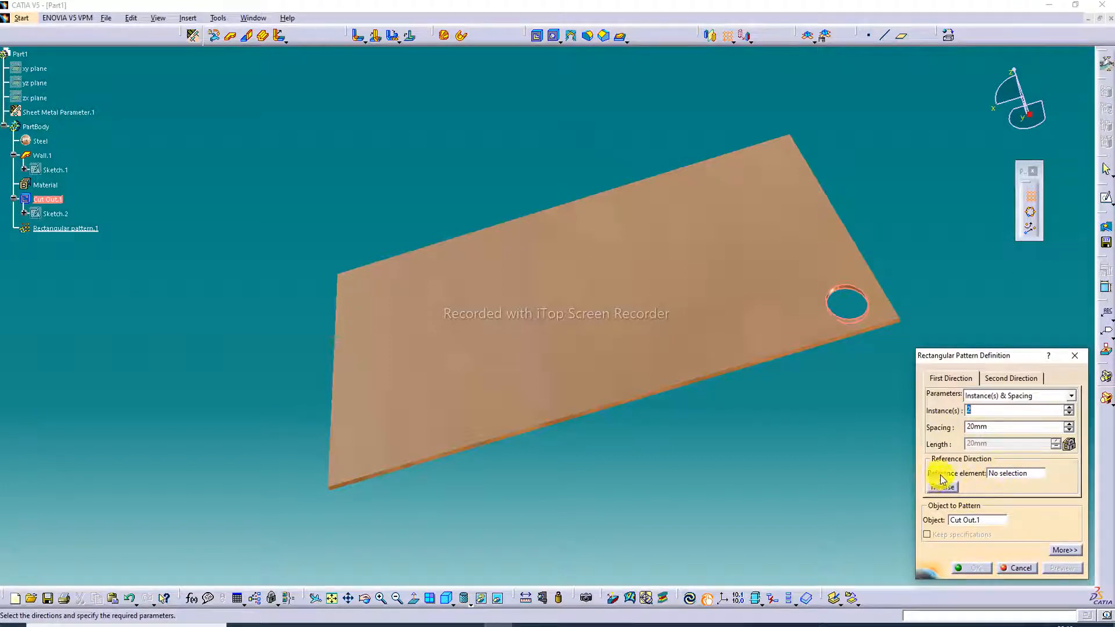
click(1000, 473)
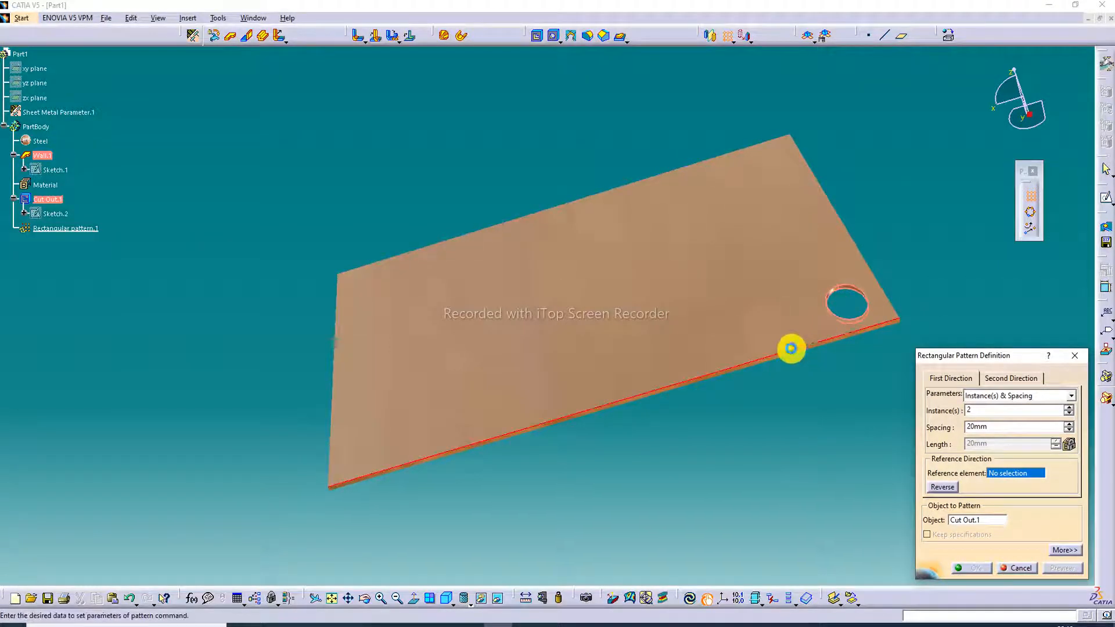
click(790, 352)
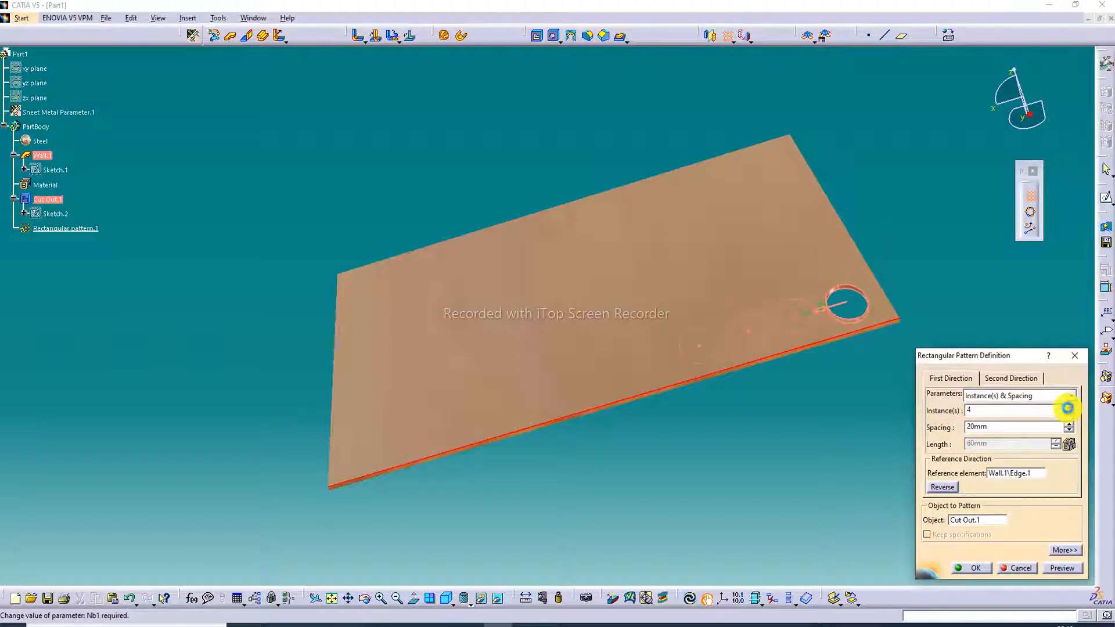
- Set the long-edge pattern to 11 instances with 20 mm spacing, then preview and create it
click(1068, 407)
click(1068, 408)
click(1068, 408)
click(1068, 407)
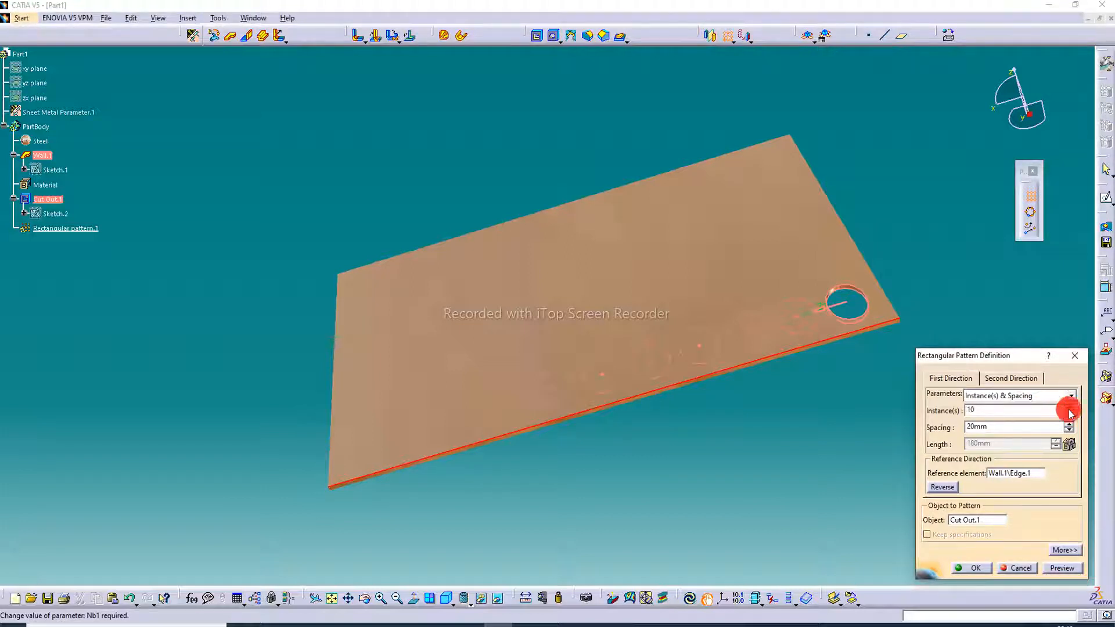
click(1069, 408)
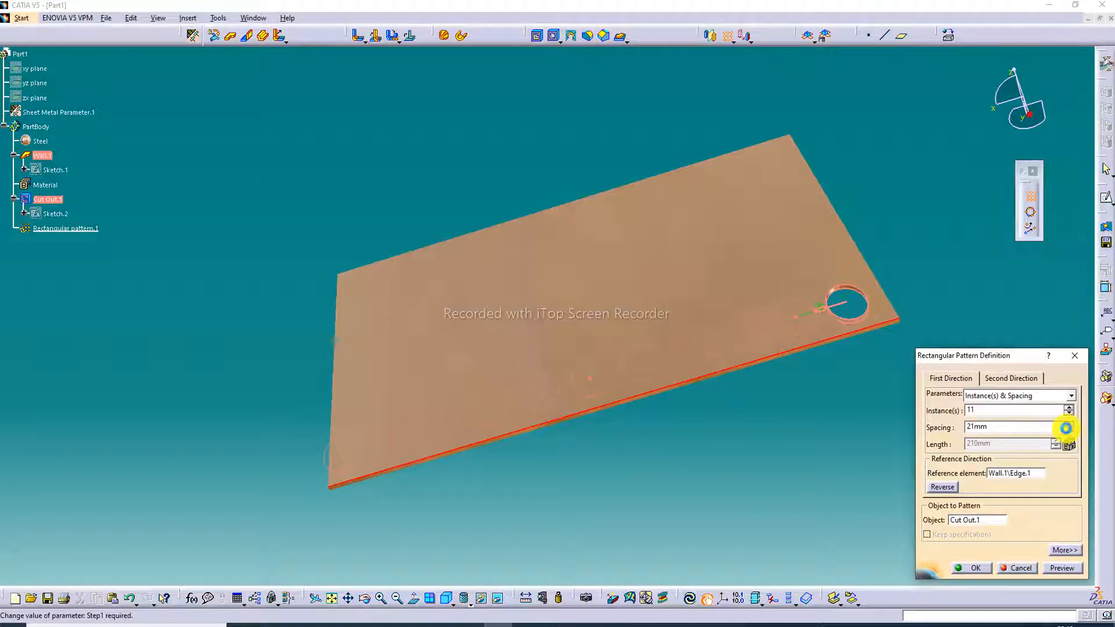
click(1060, 568)
click(971, 567)
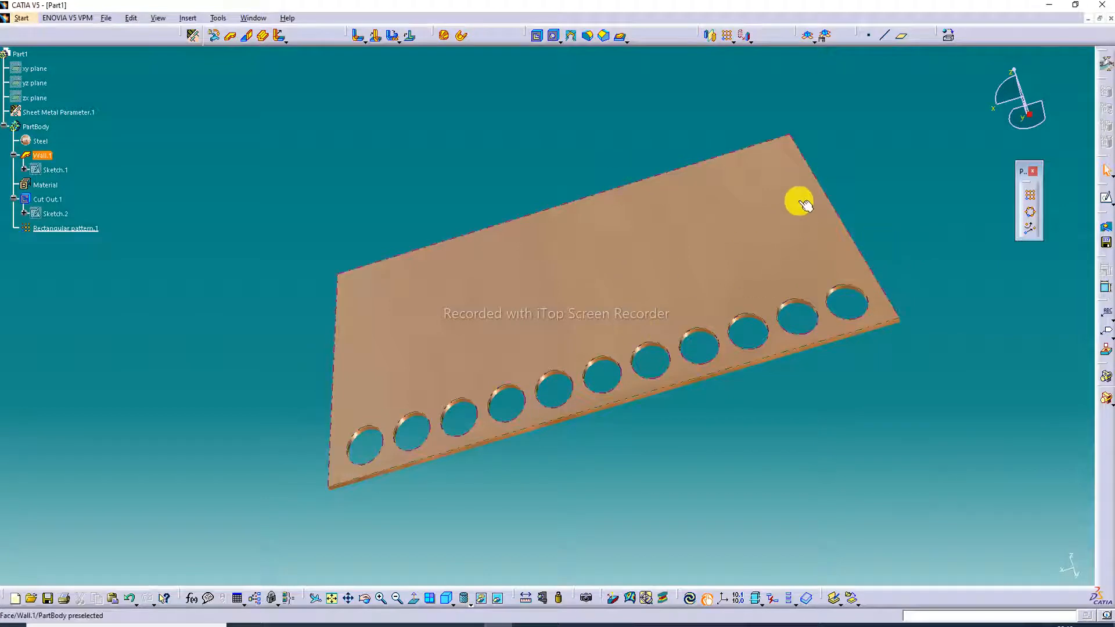
- Begin another rectangular pattern of the original cutout with the wall's adjacent short edge as its second direction
click(1029, 211)
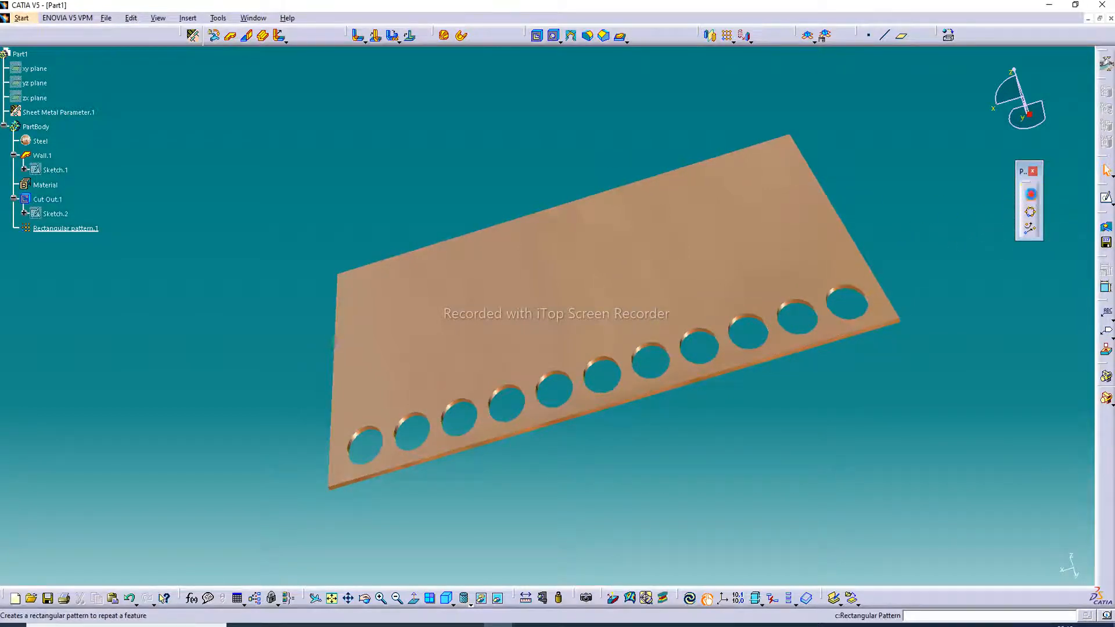
click(847, 294)
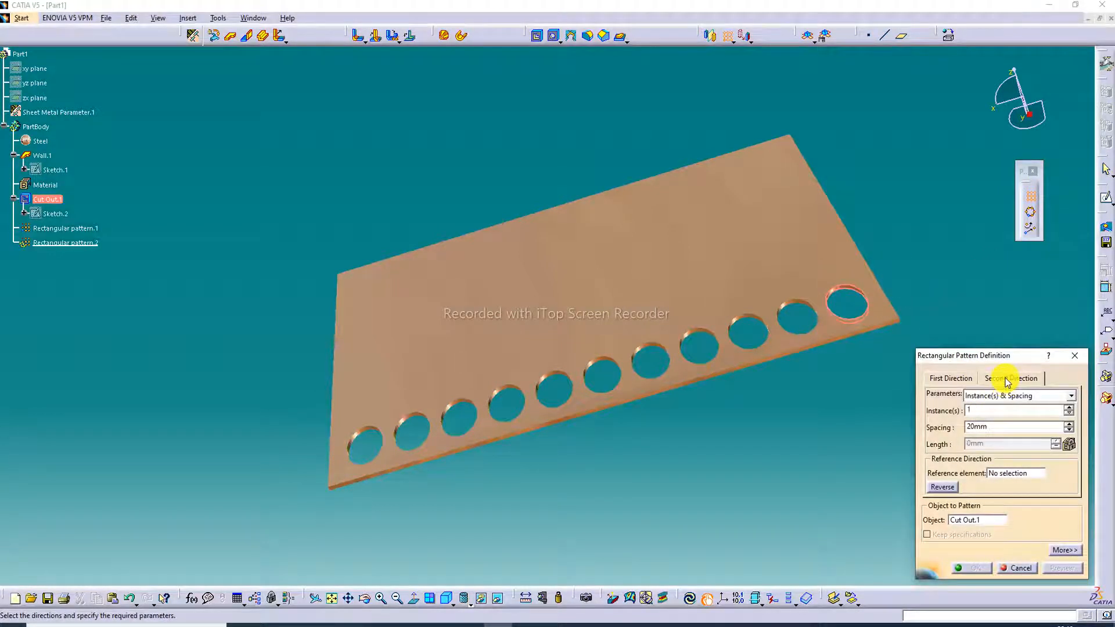
click(1005, 472)
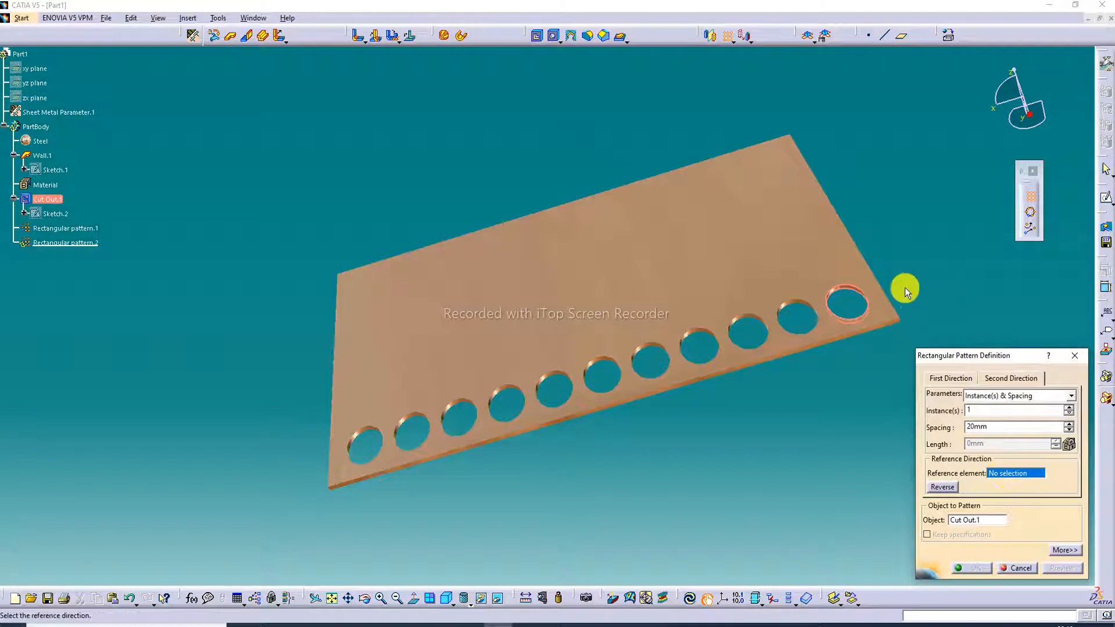
click(866, 266)
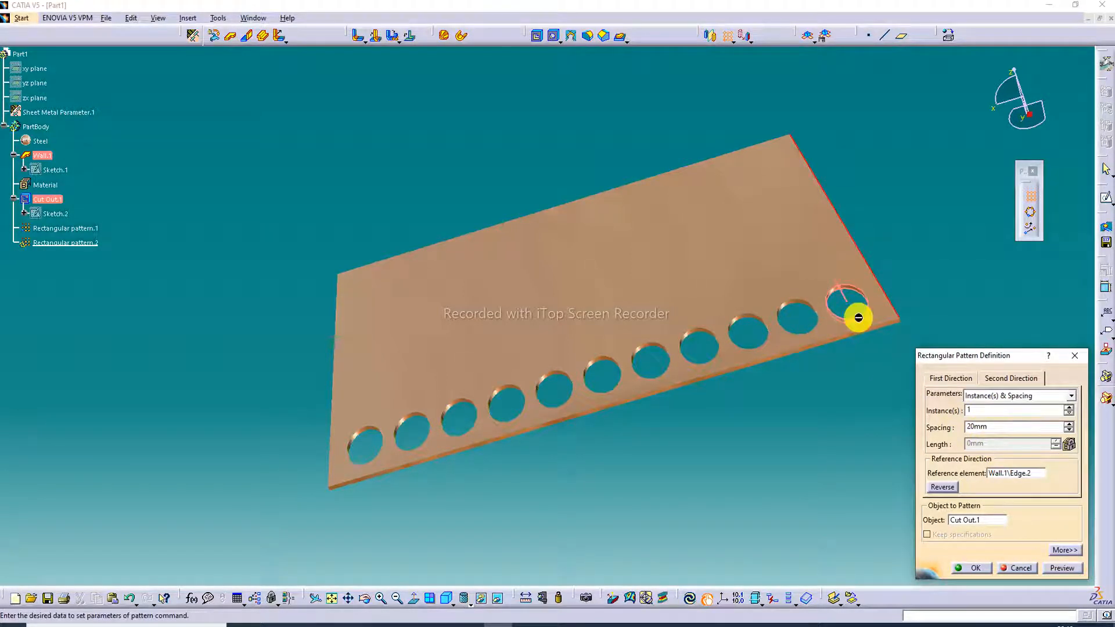
- Set the short-edge pattern to 5 instances with 26 mm spacing, then preview and create it
click(1070, 407)
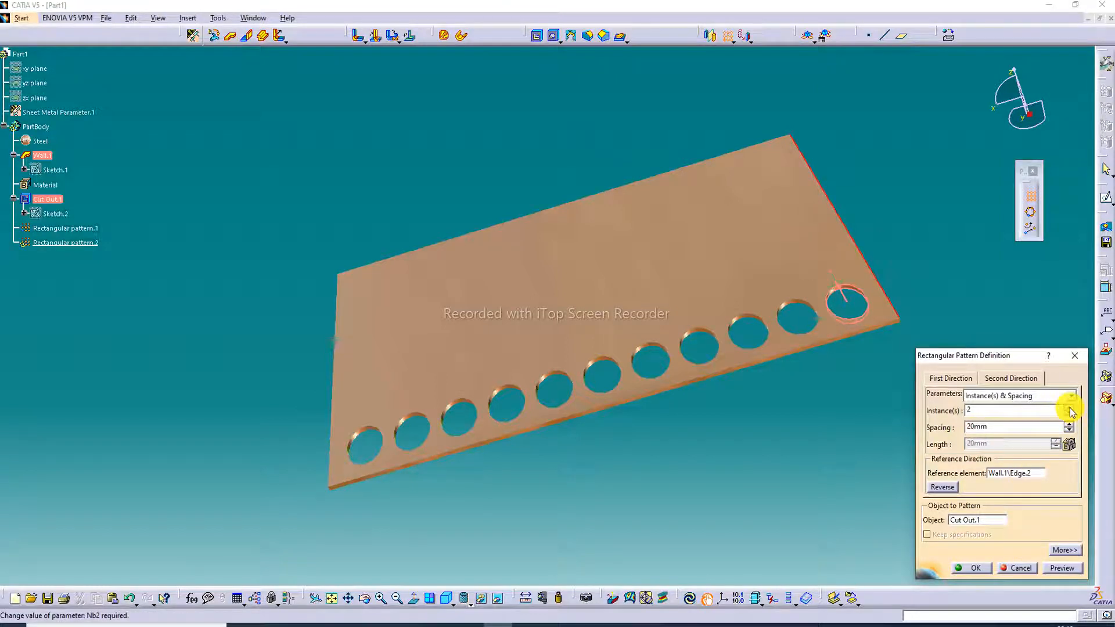
click(1069, 407)
click(1069, 407)
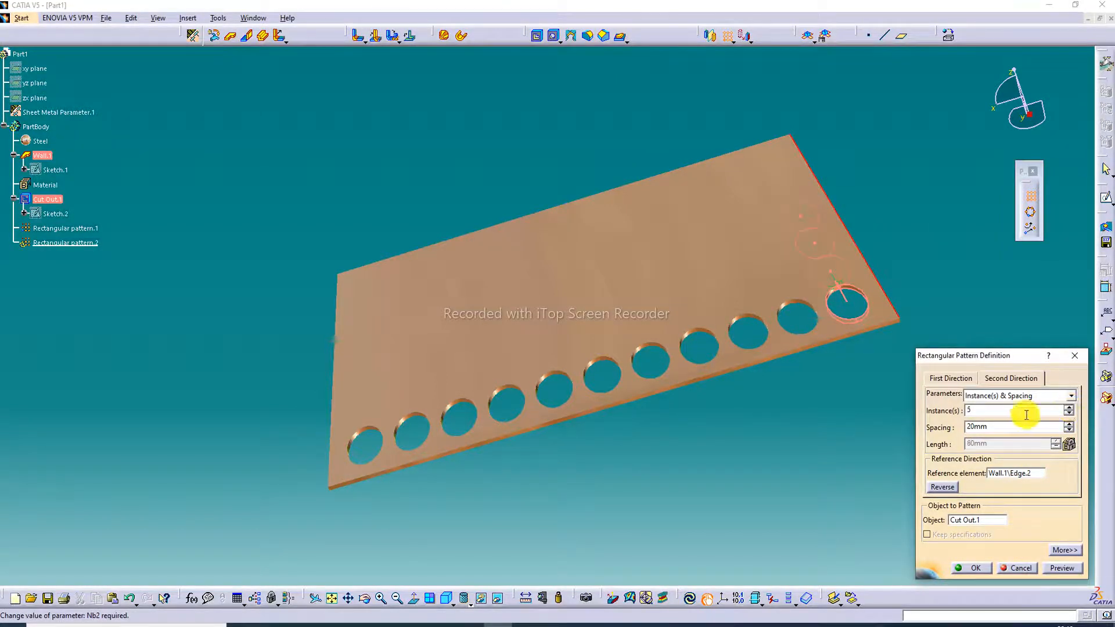
click(1070, 423)
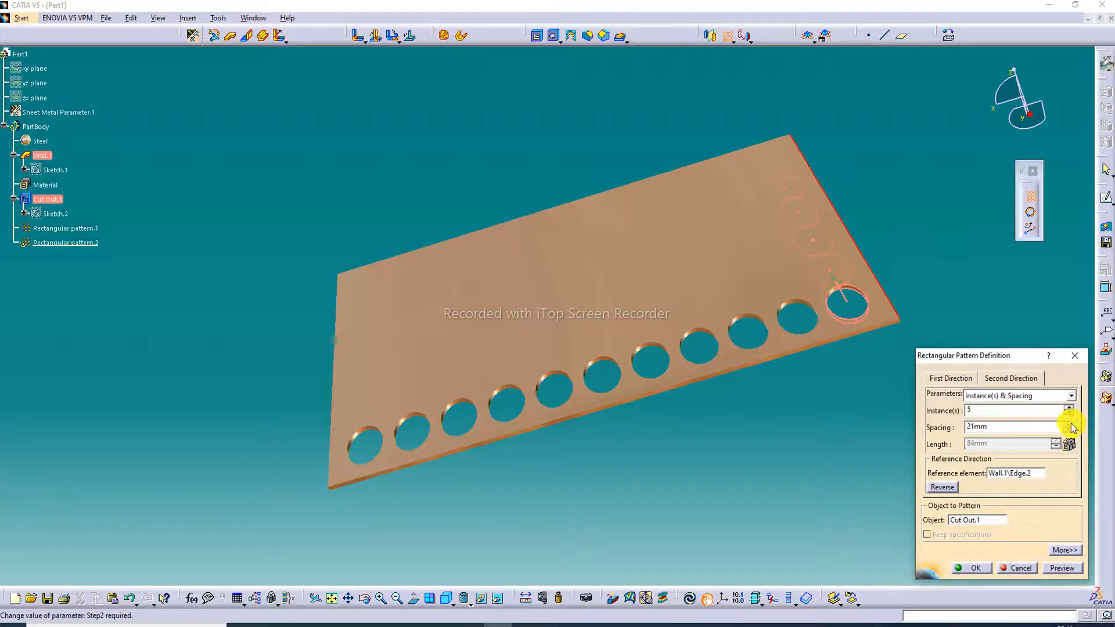
click(1069, 423)
click(1066, 425)
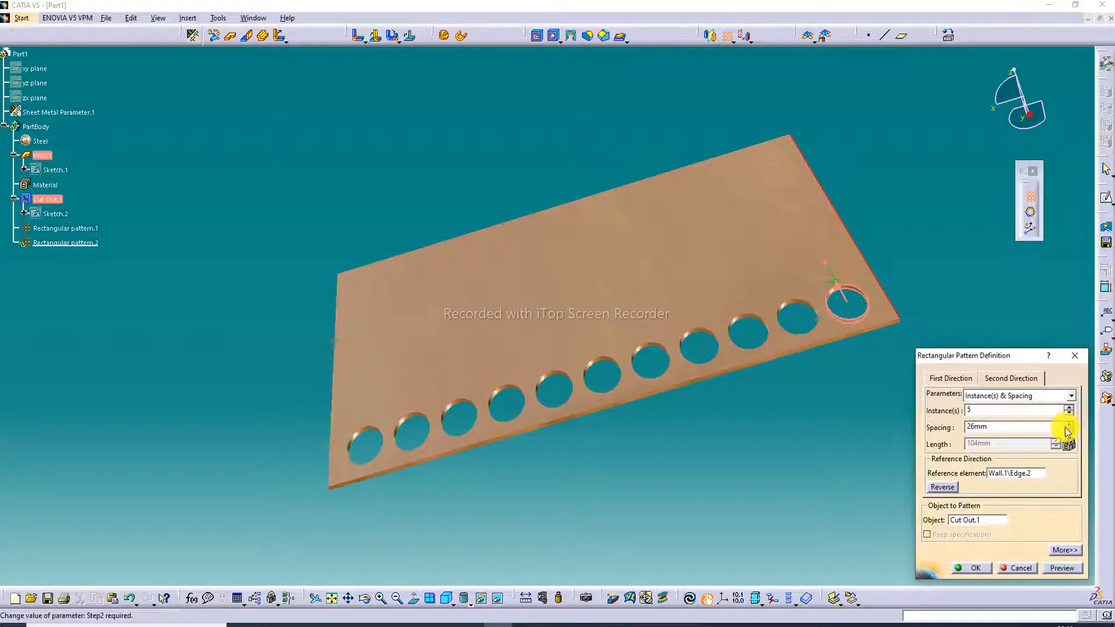
click(1069, 423)
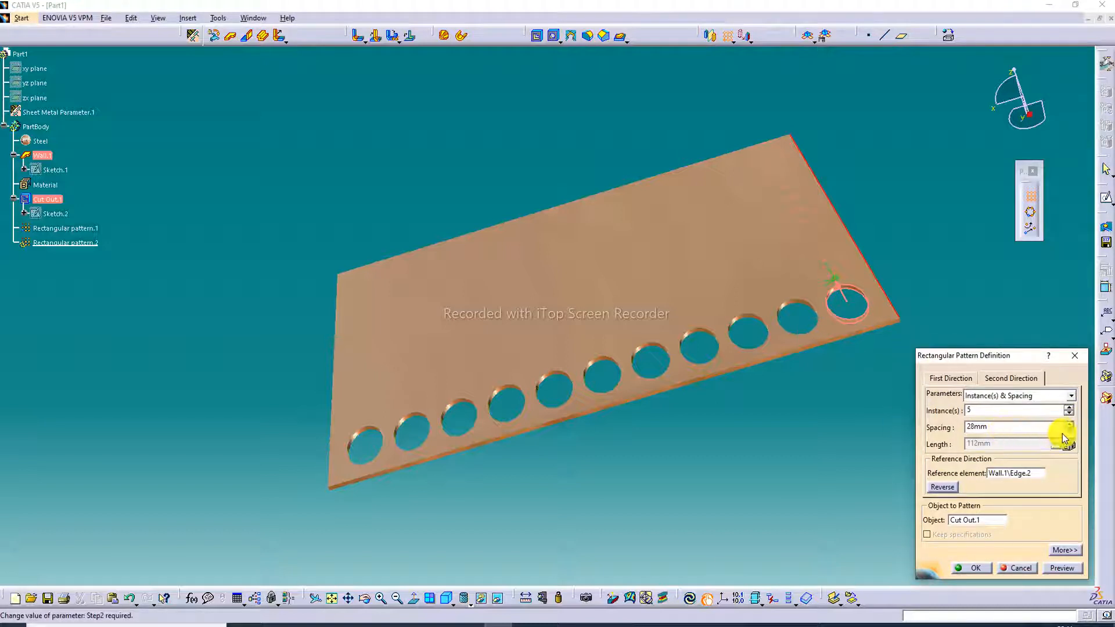
click(1069, 431)
click(1068, 423)
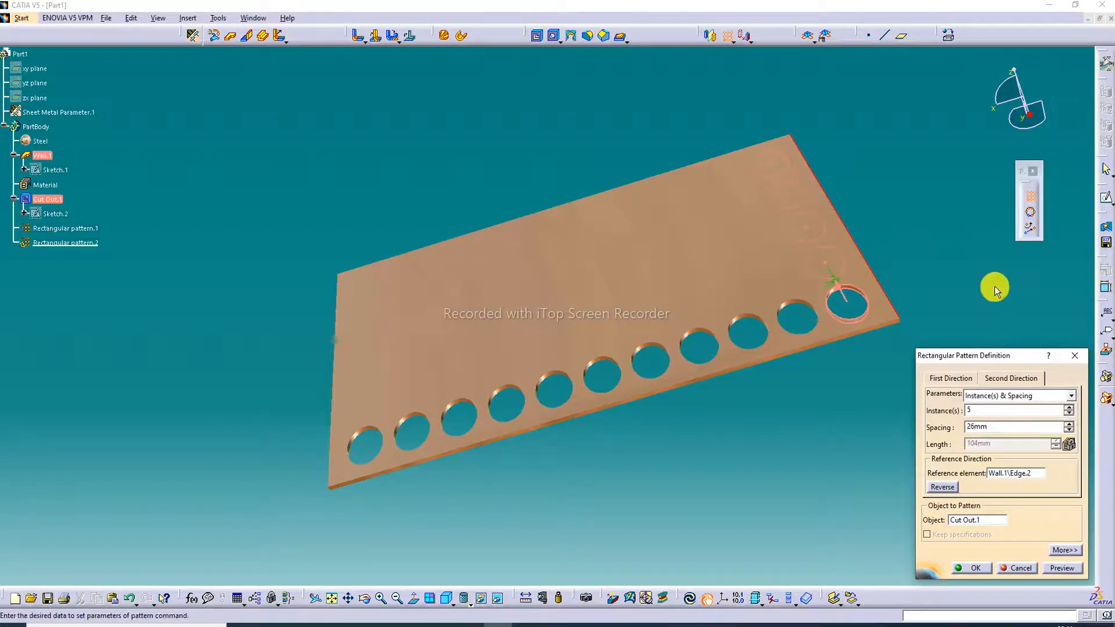
click(1058, 568)
click(980, 567)
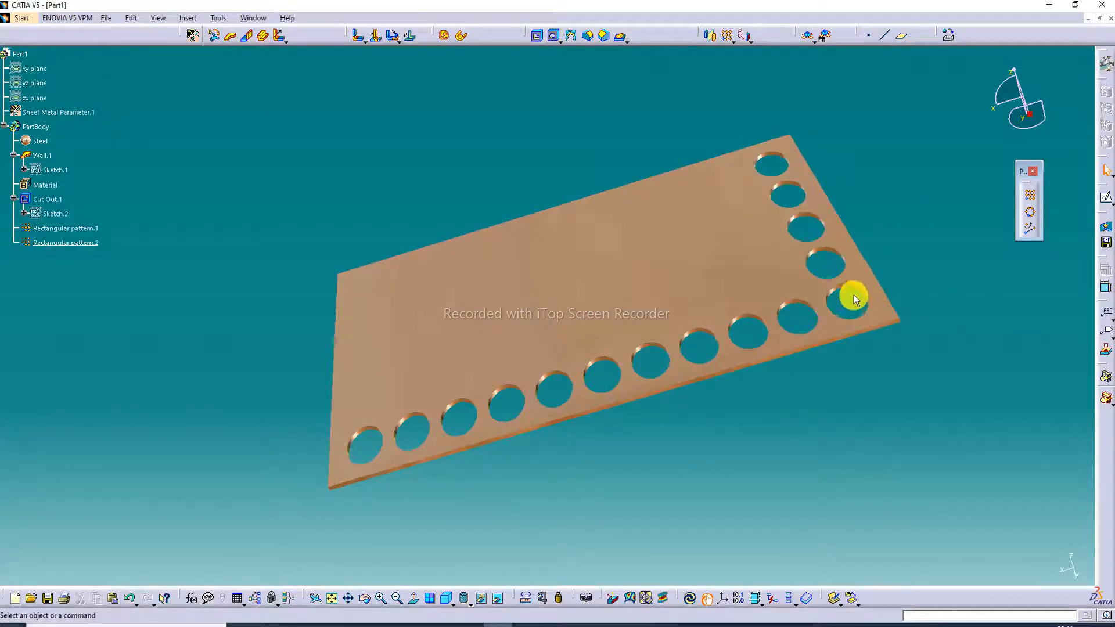
click(767, 152)
double_click(767, 153)
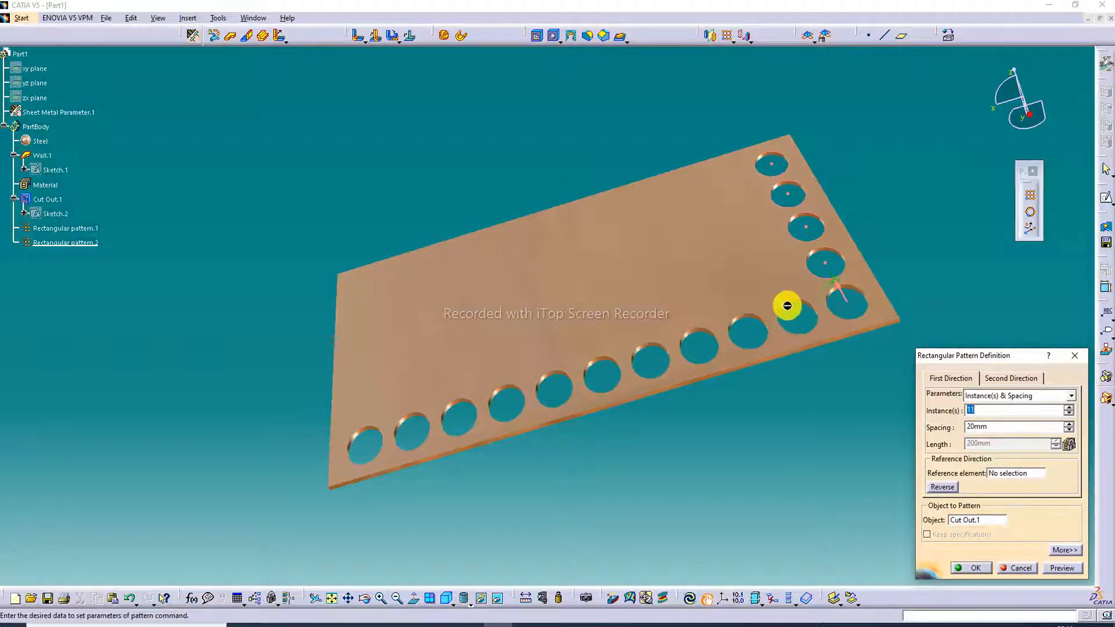
click(896, 269)
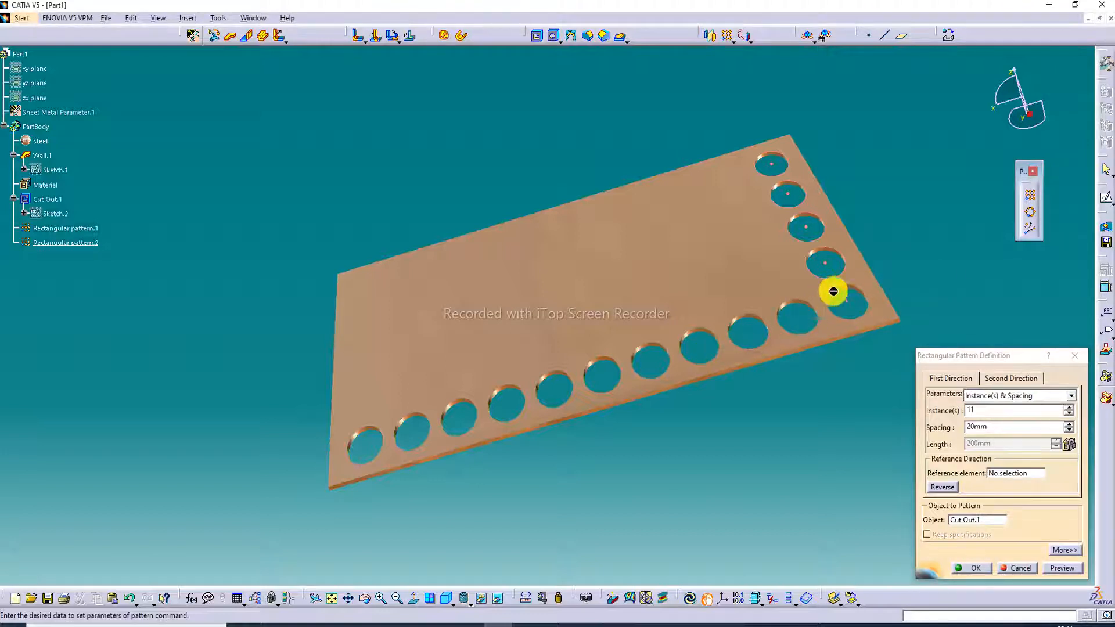
click(1074, 356)
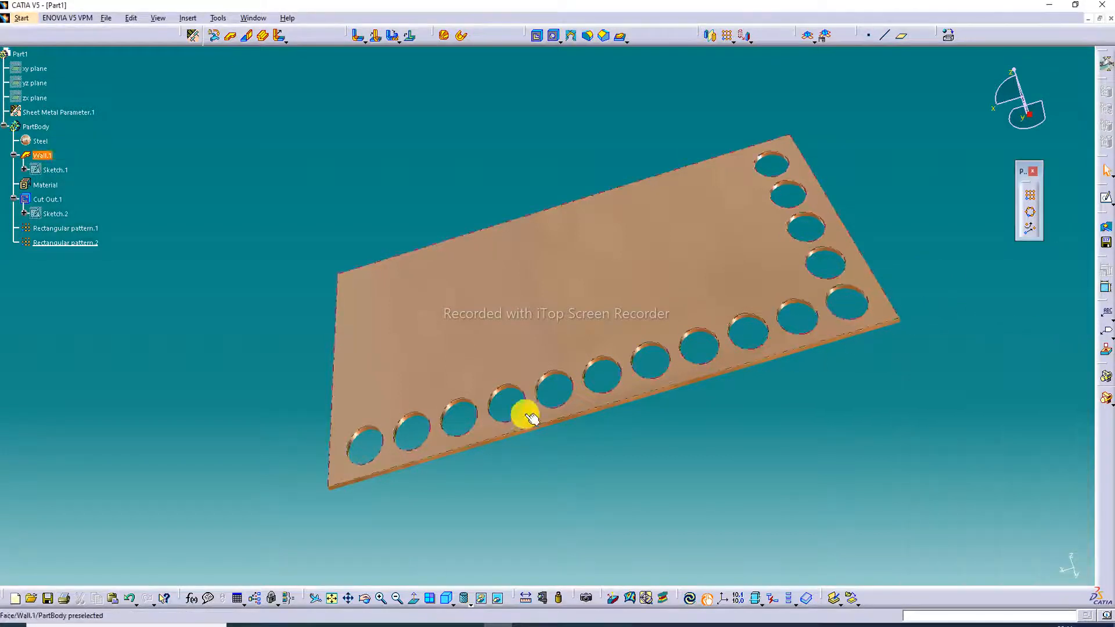
- Check the long-edge rectangular pattern's definition, close it without changes, and undo both rectangular patterns of the cutout
double_click(365, 435)
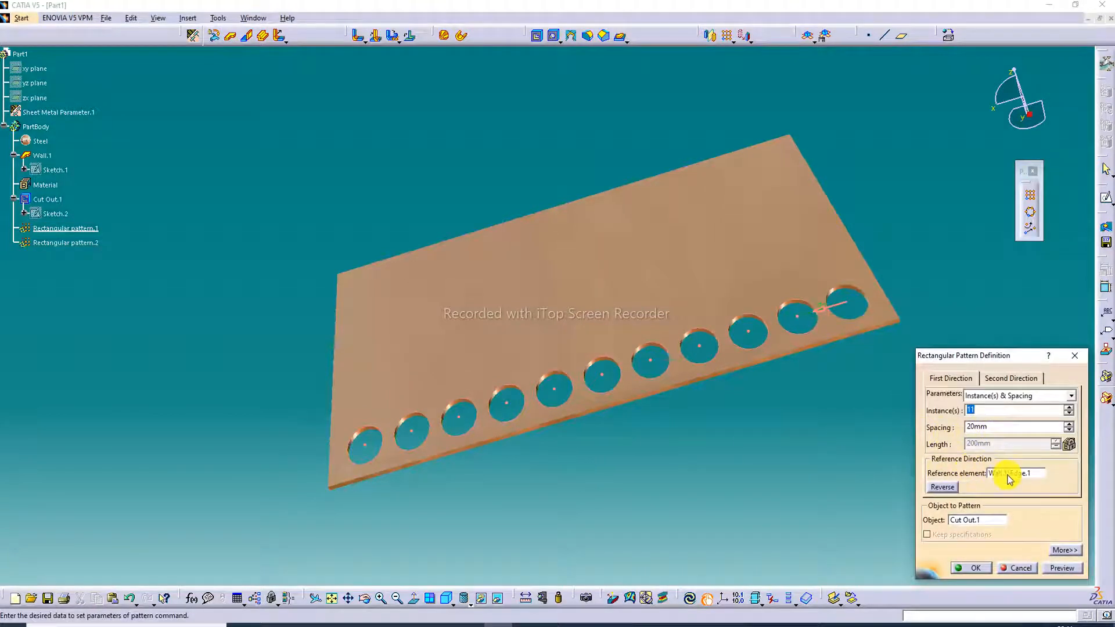
click(1080, 360)
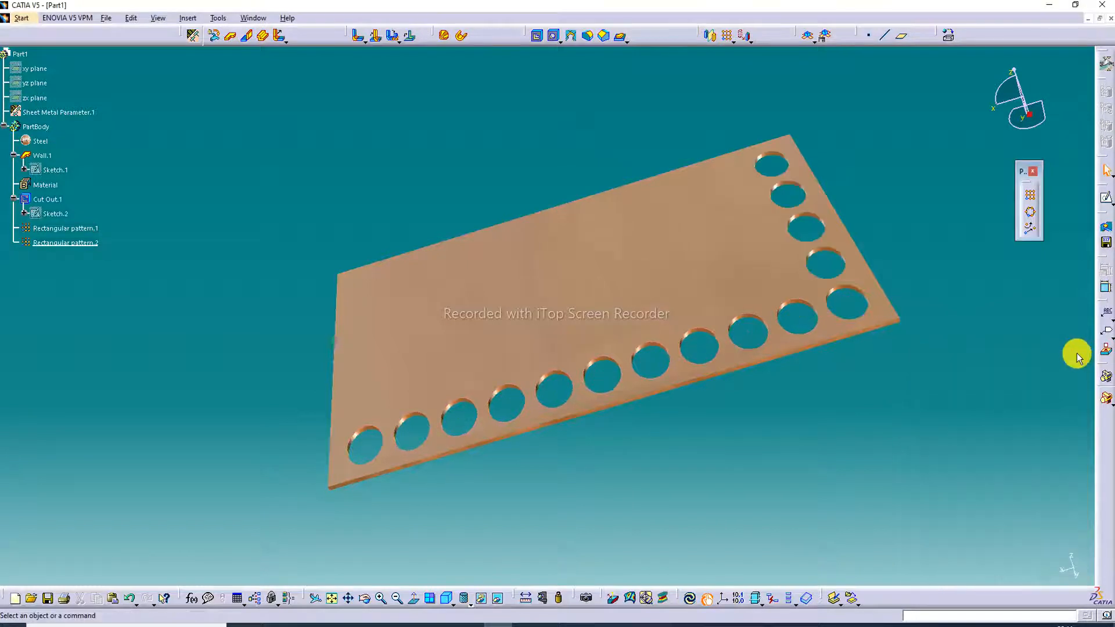
click(128, 600)
click(127, 600)
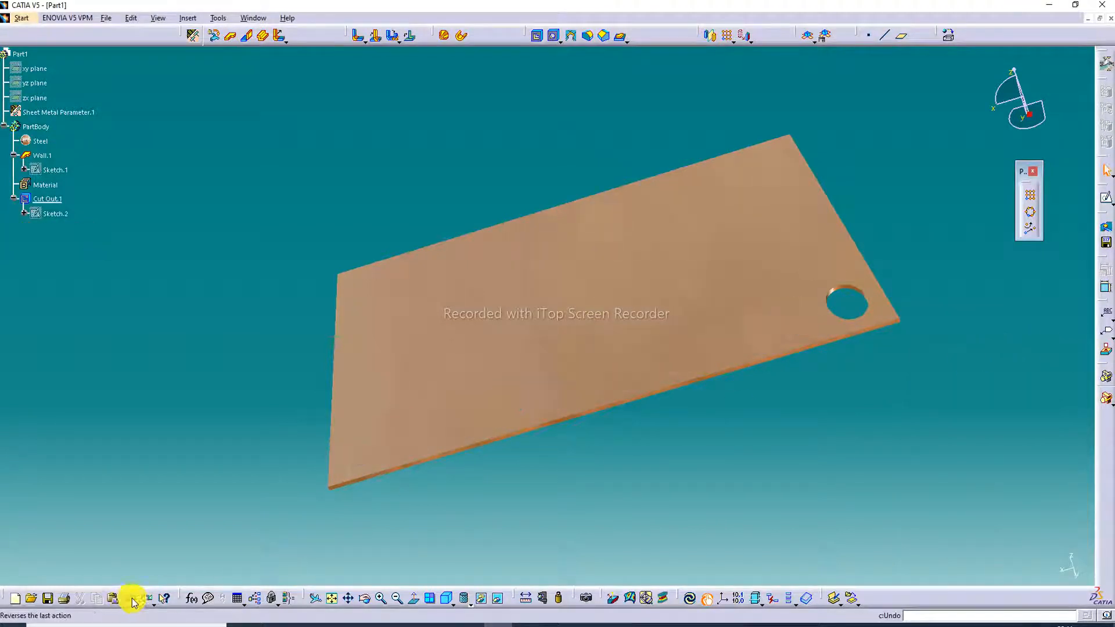
- Begin a rectangular pattern of the elliptical cutout with the adjacent short edge as first direction, reversed to run inward across the wall
click(1030, 197)
click(849, 291)
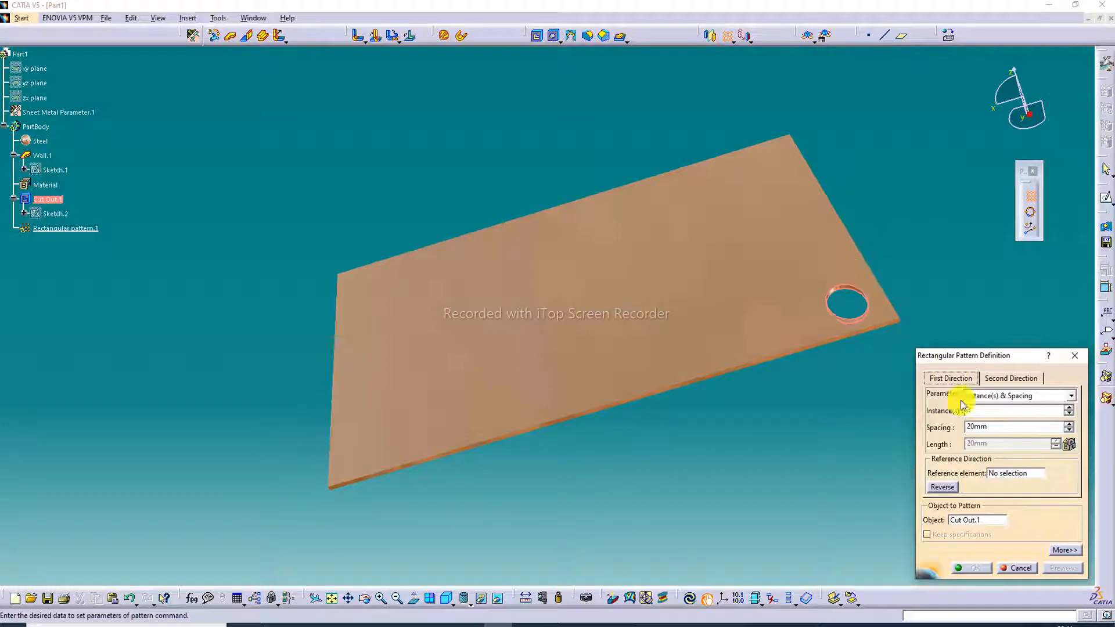
click(1020, 473)
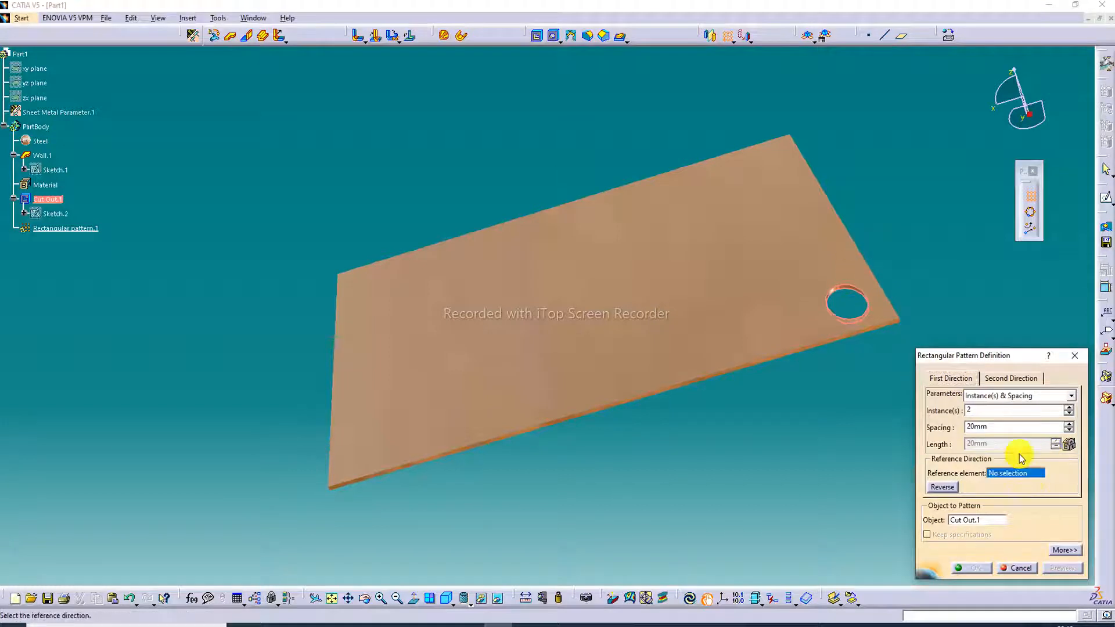
click(877, 278)
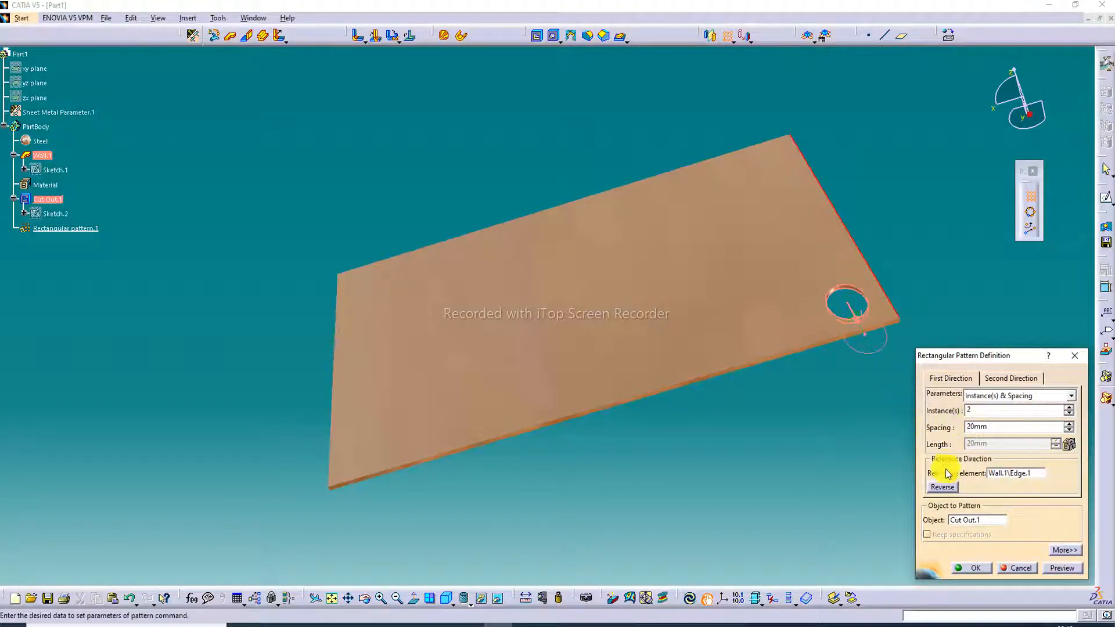
click(942, 487)
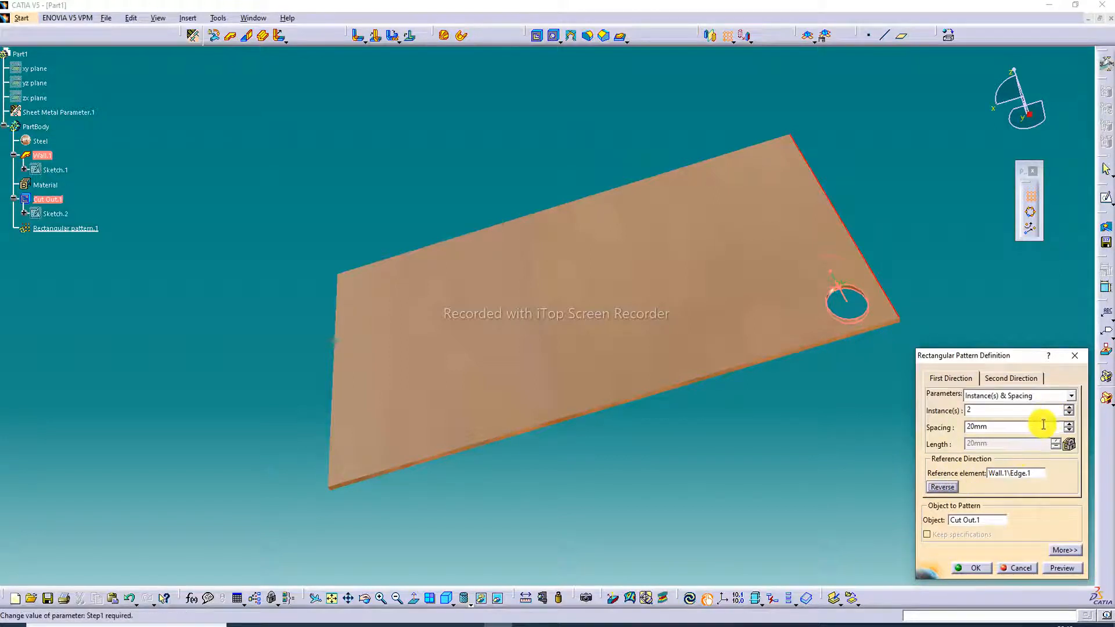
- Set the short-edge pattern to 5 instances with 25 mm spacing and create it
click(1070, 424)
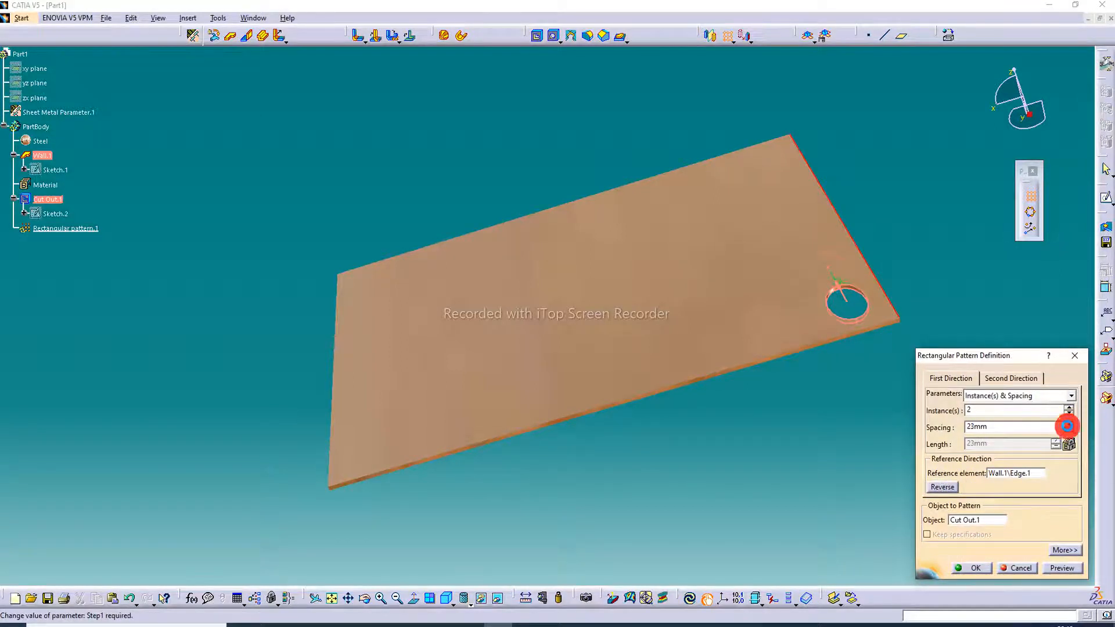
click(1068, 424)
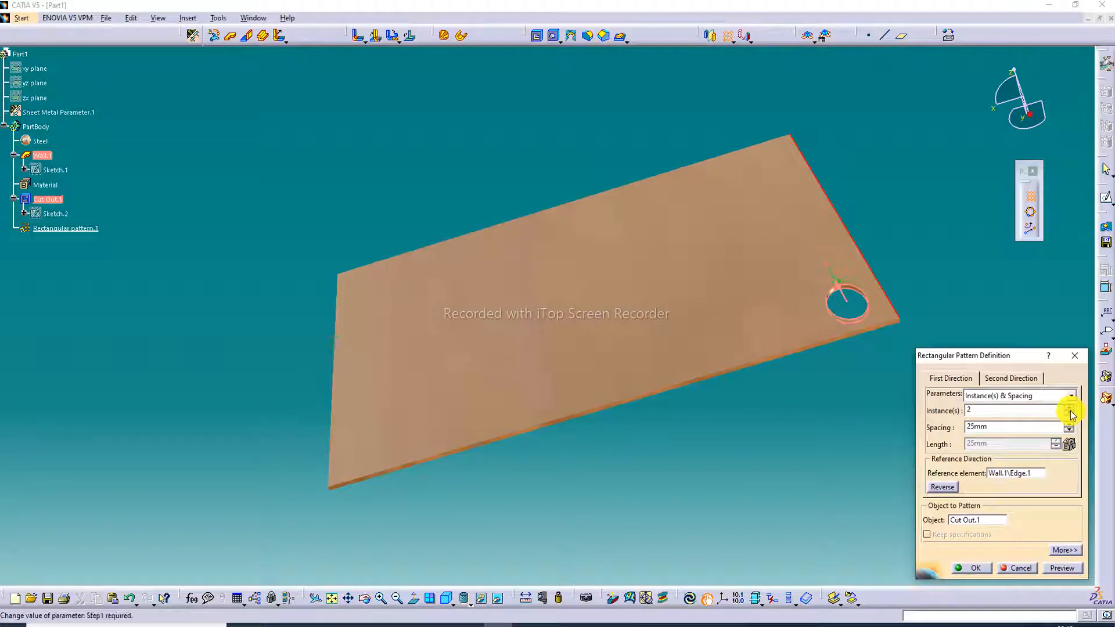
click(1069, 407)
click(1069, 408)
click(1068, 407)
click(979, 568)
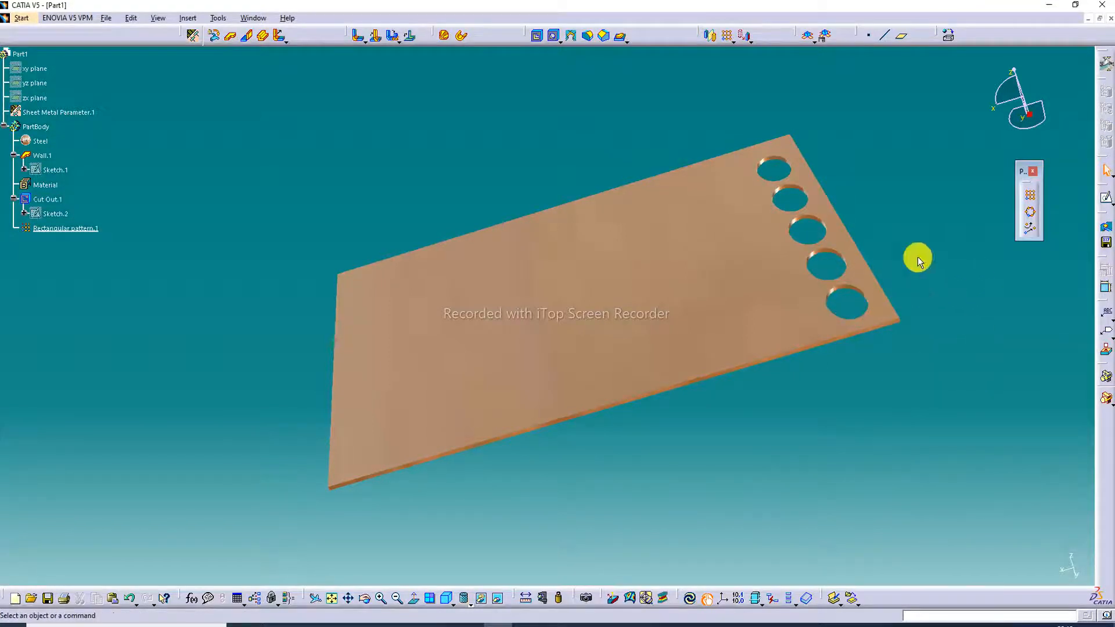
click(1025, 199)
click(839, 289)
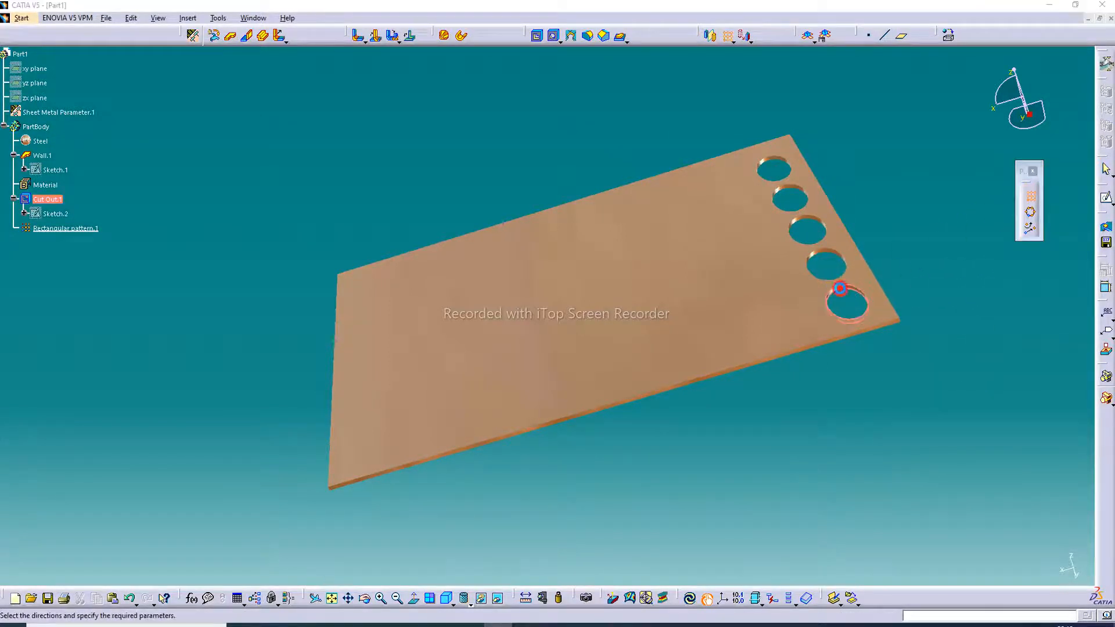
click(1010, 377)
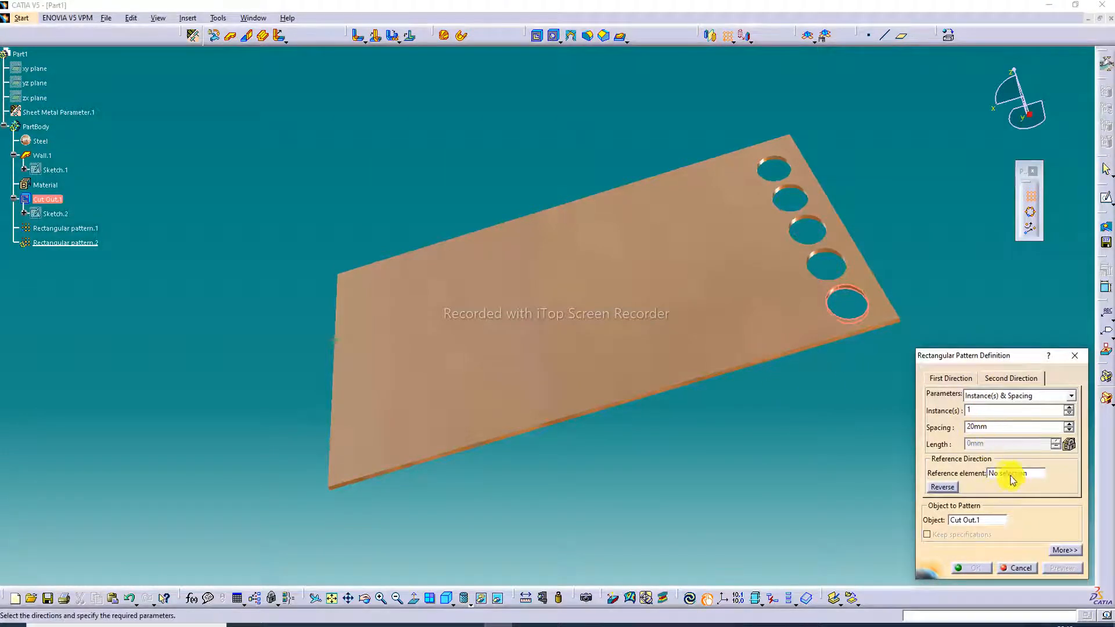
click(765, 359)
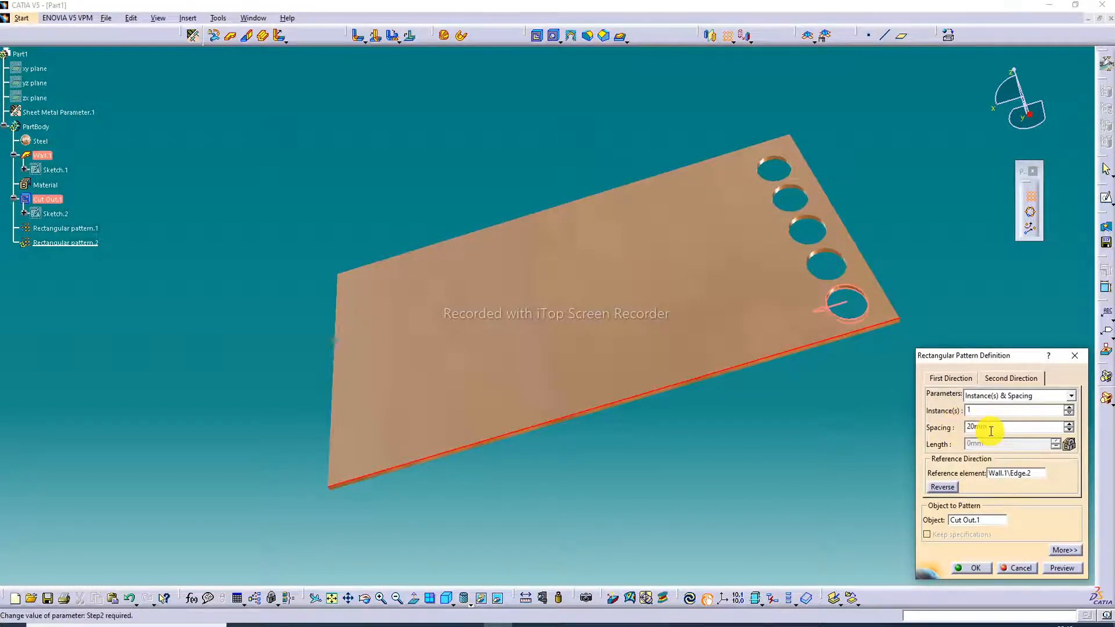
click(1068, 408)
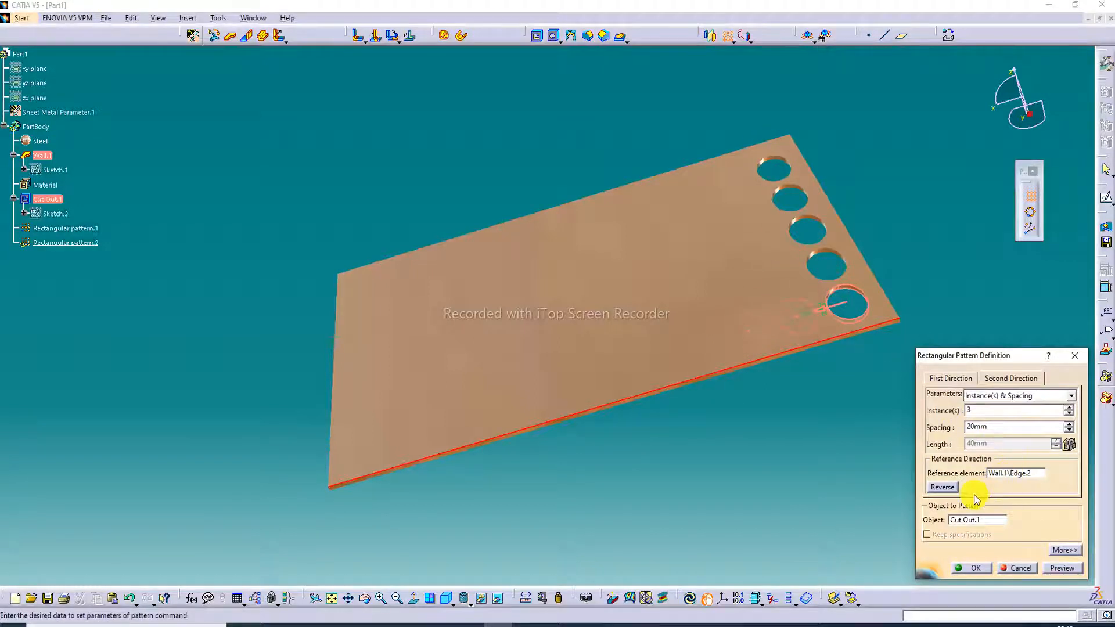
text(3)
click(1066, 397)
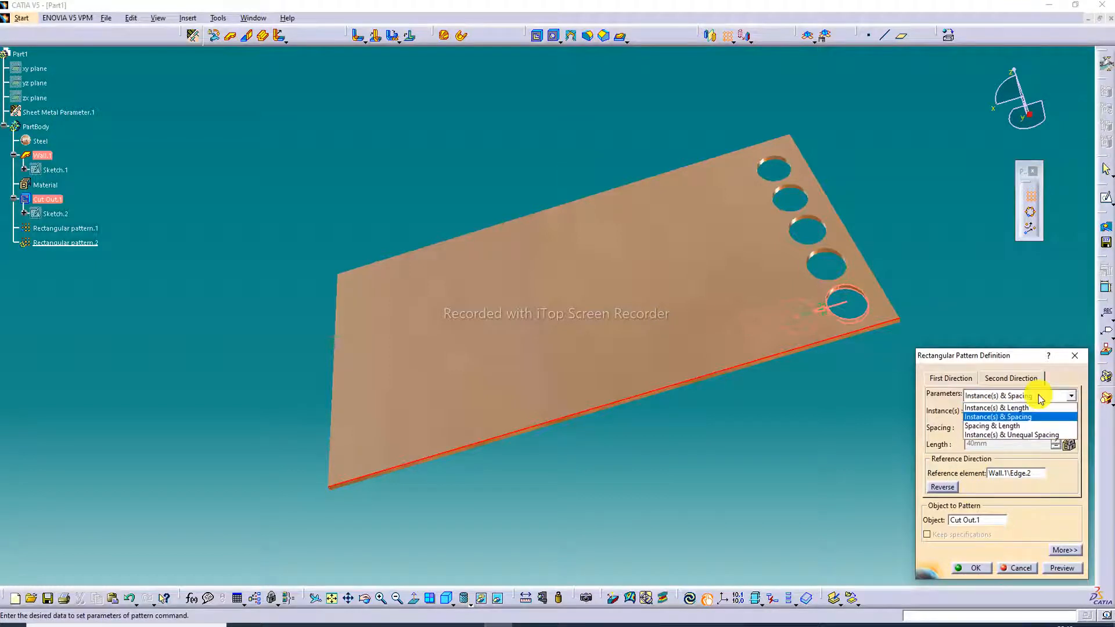
click(1029, 417)
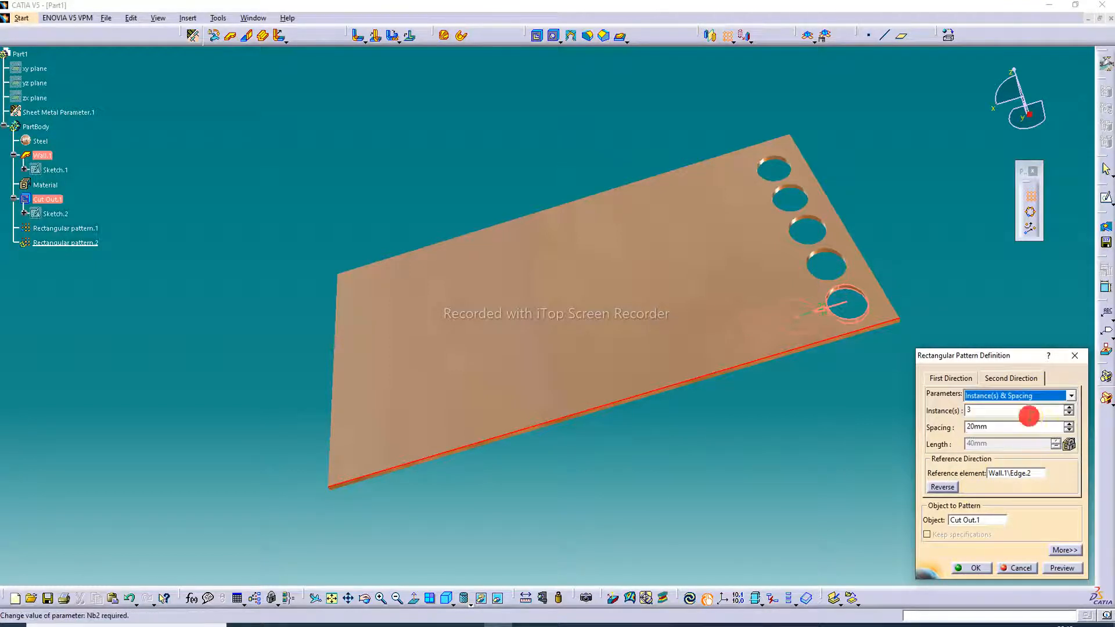
click(1036, 396)
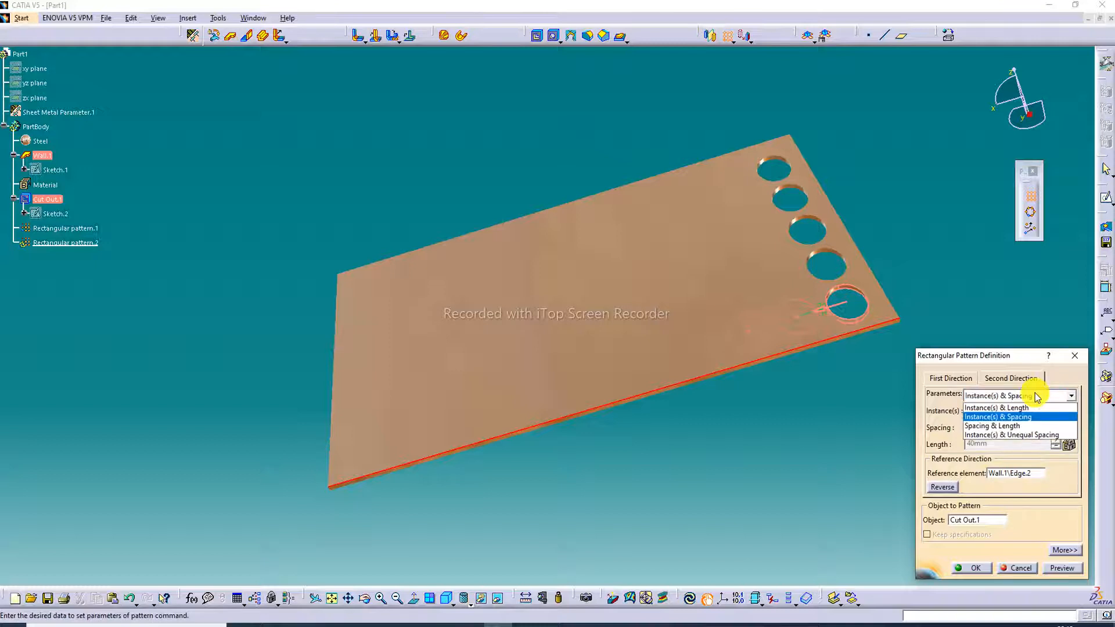
click(1034, 399)
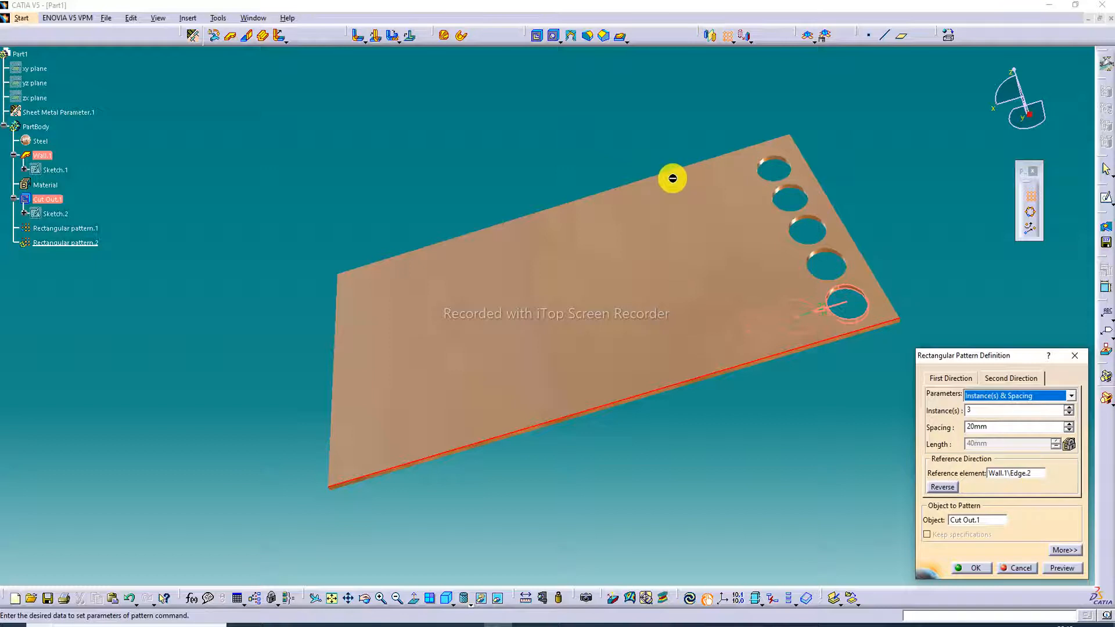
click(1077, 356)
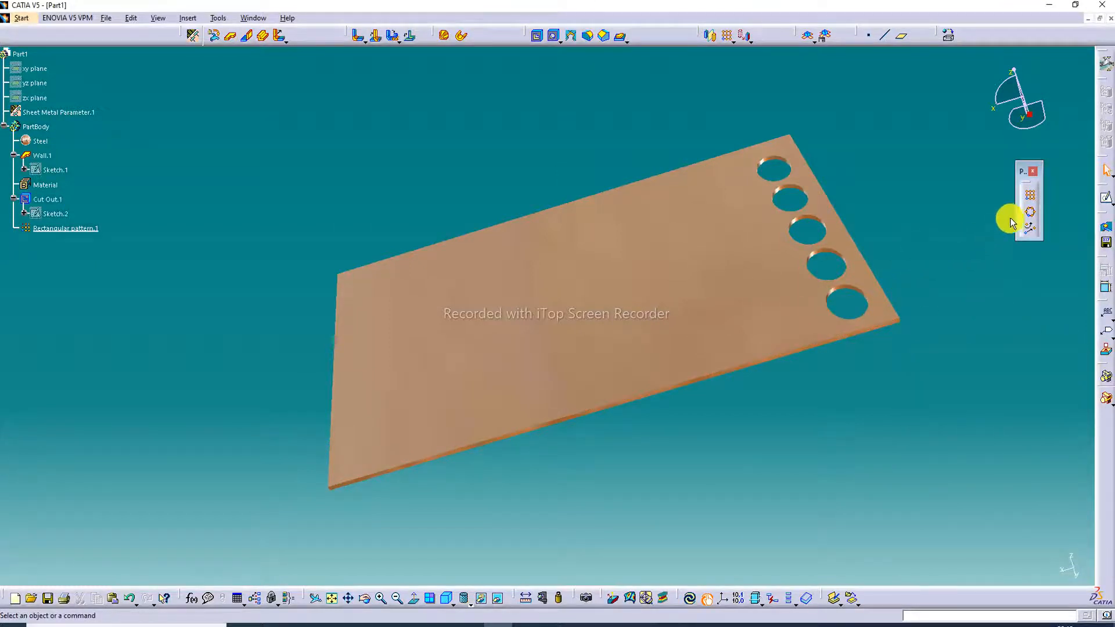
- Begin a rectangular pattern of the short-edge cutout pattern with the wall's adjacent long edge as its second reference direction
click(1032, 198)
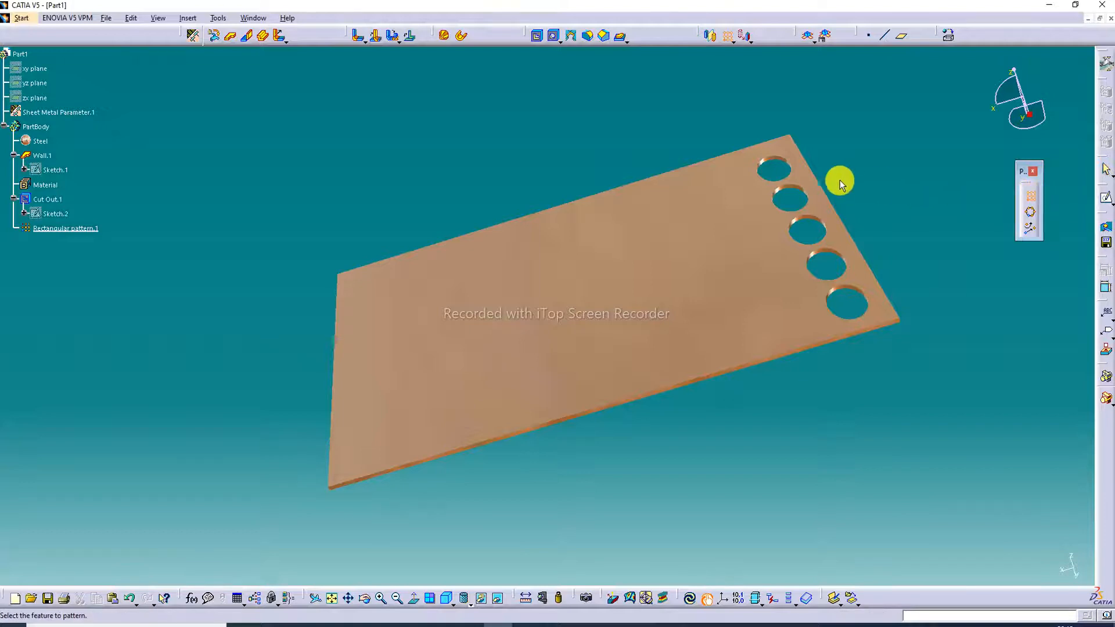
click(811, 222)
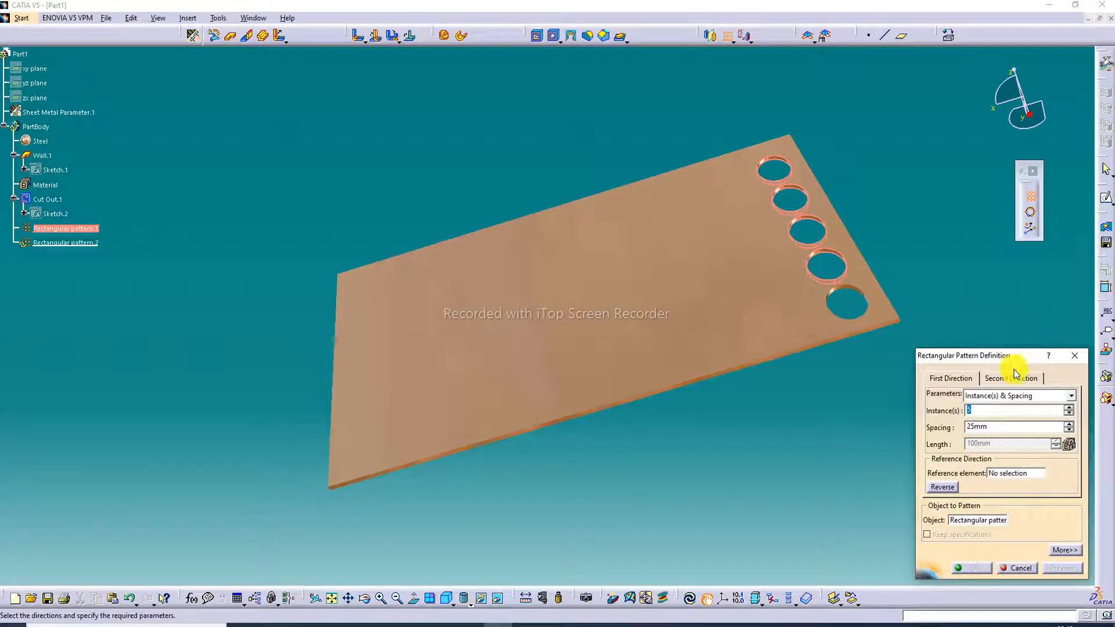
click(1011, 378)
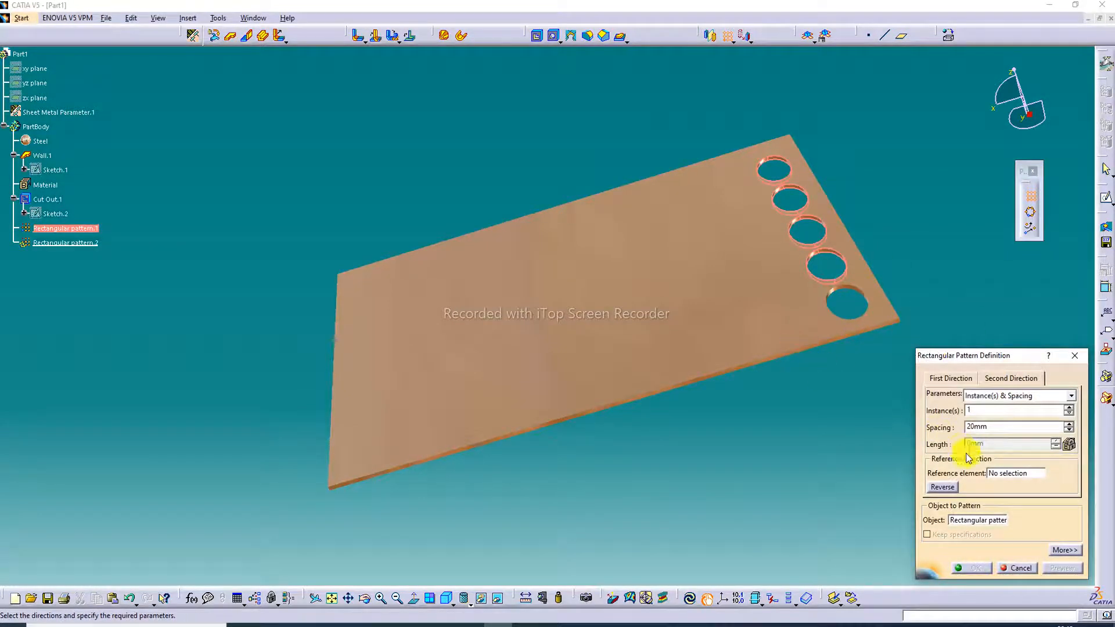
click(1016, 473)
click(802, 346)
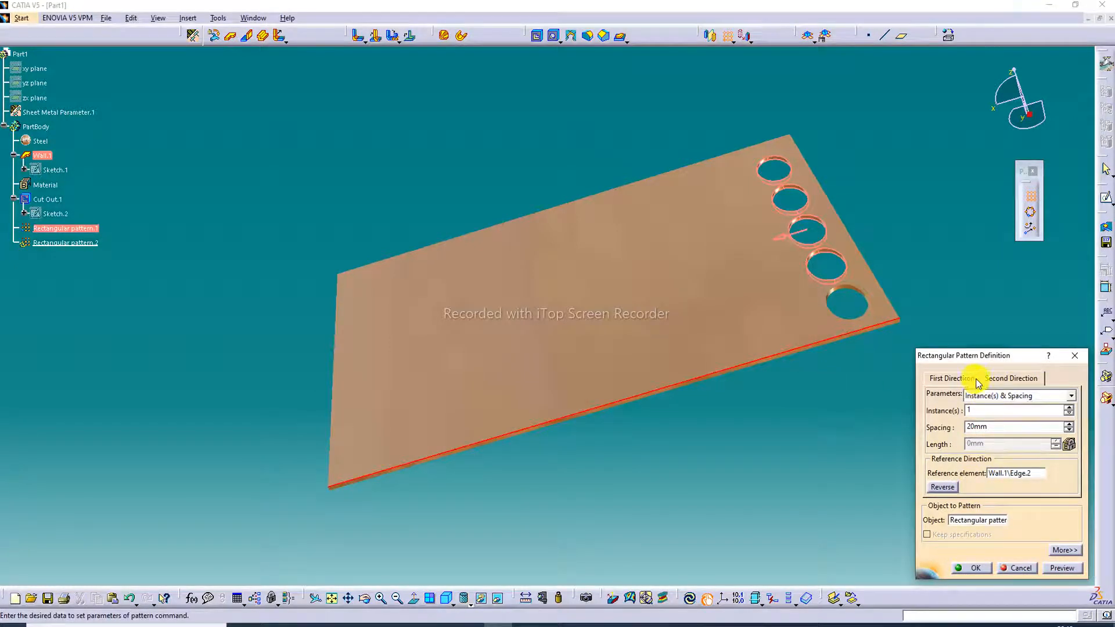
- Set the second direction to 11 instances with 20 mm spacing and create the pattern across the wall
click(1068, 424)
click(1068, 423)
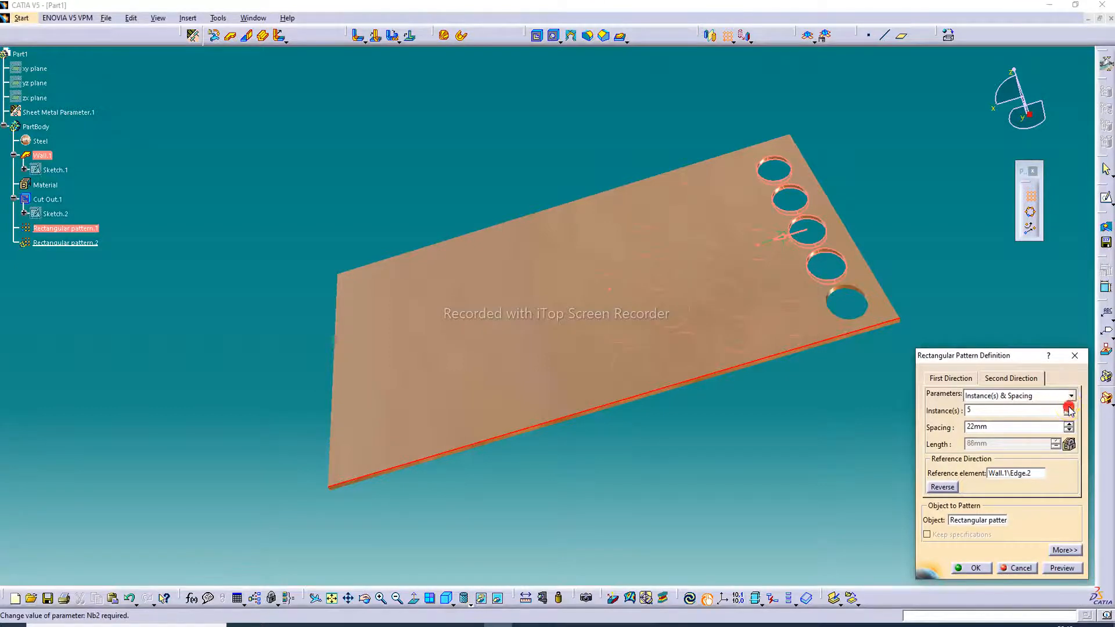
click(1069, 408)
click(1070, 409)
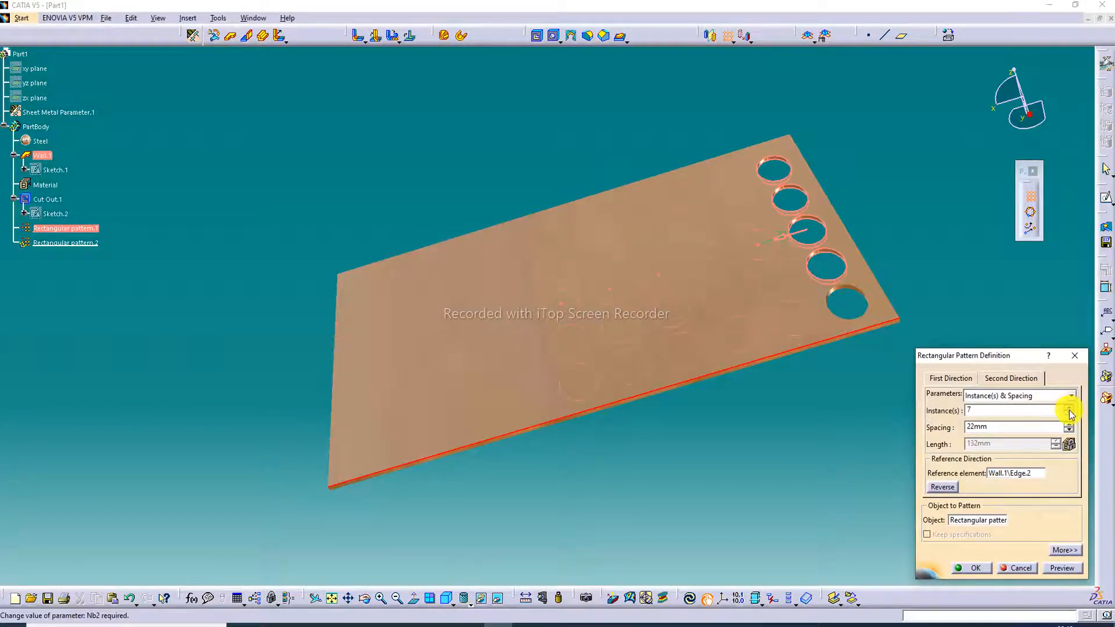
click(1070, 409)
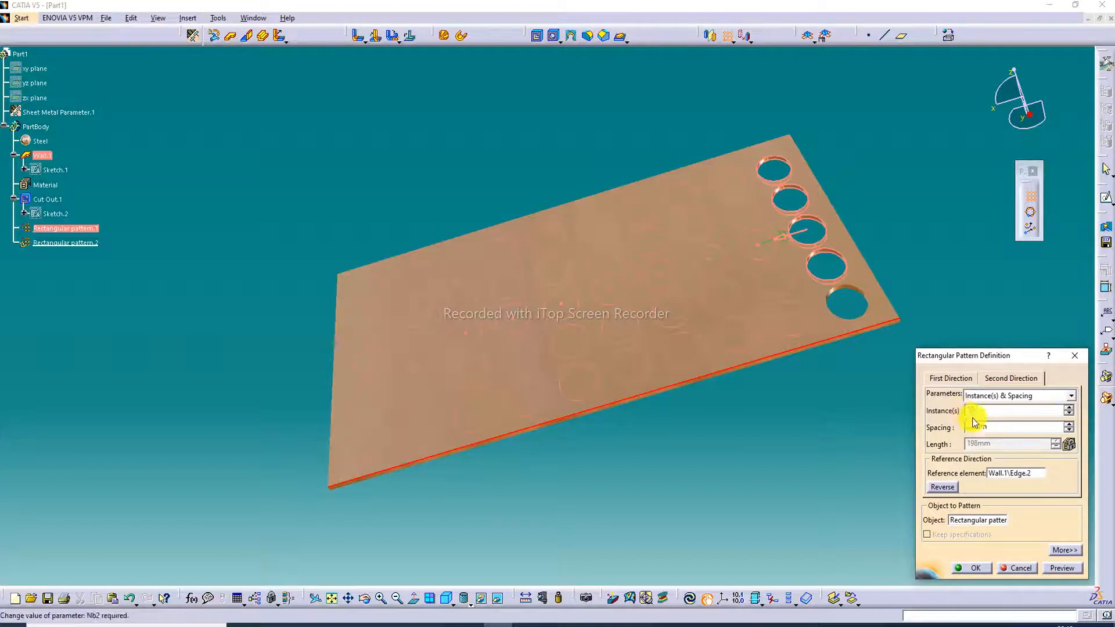
click(1068, 424)
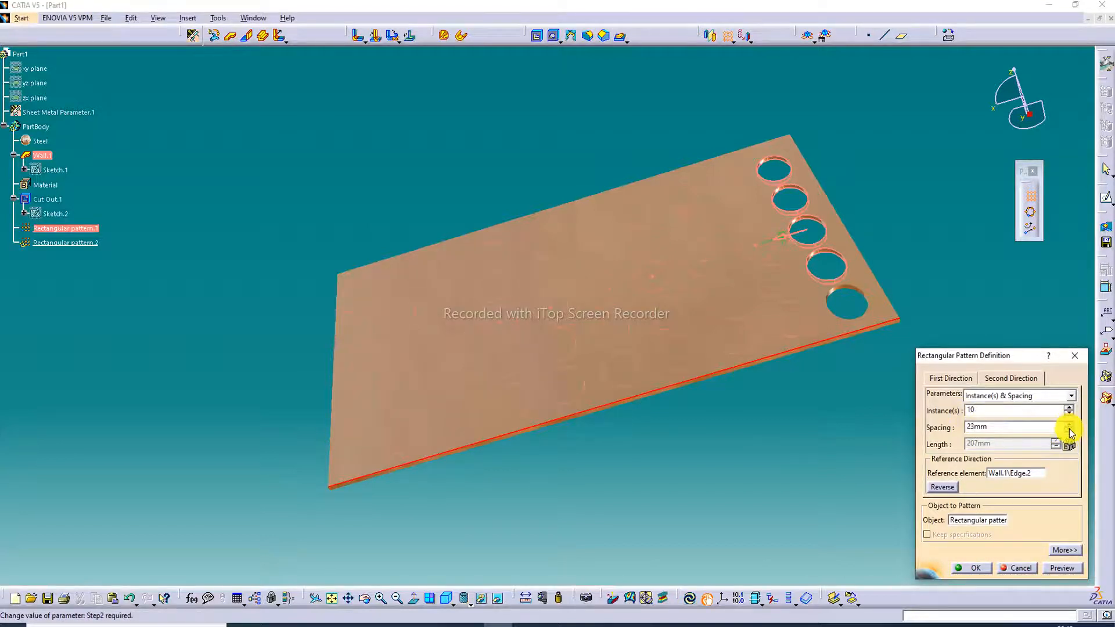
click(1069, 430)
click(1069, 430)
click(1068, 406)
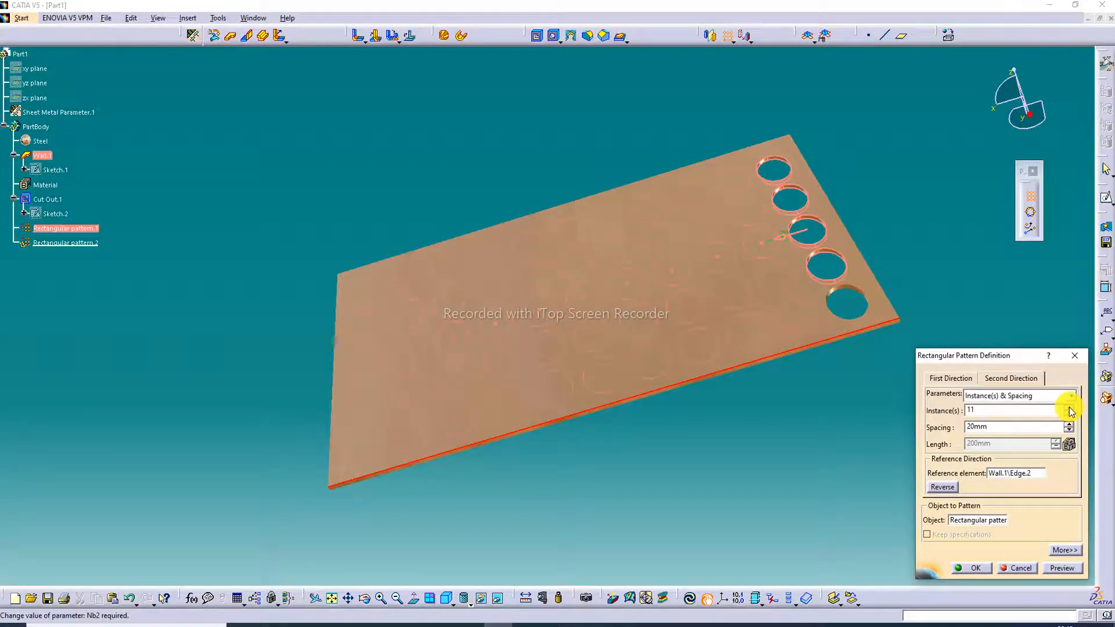
click(980, 569)
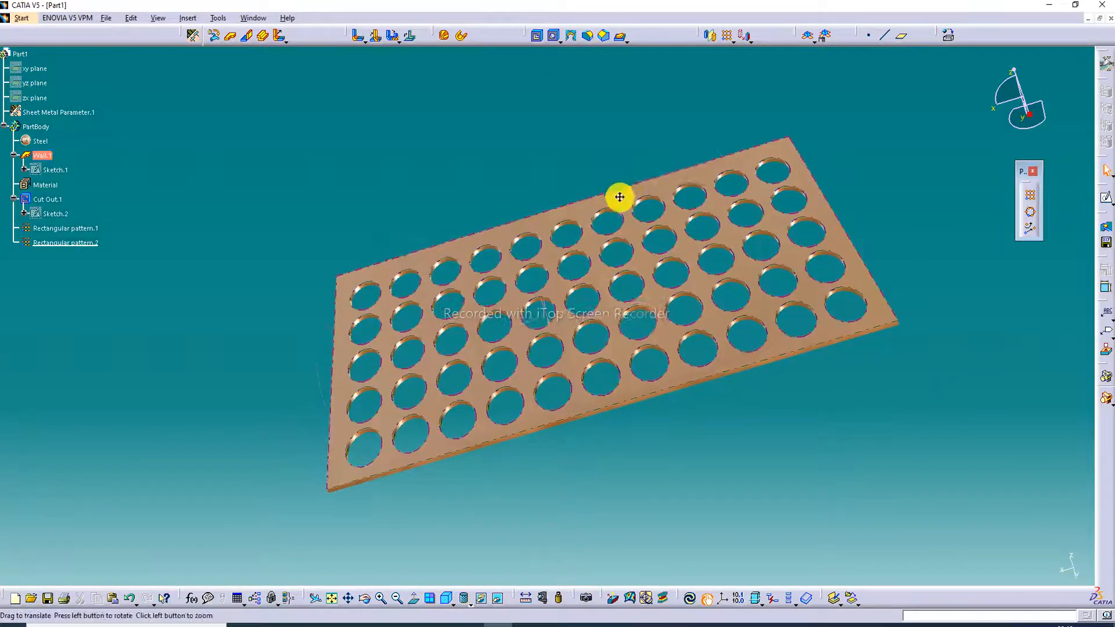
middle_drag(619, 196, 645, 256)
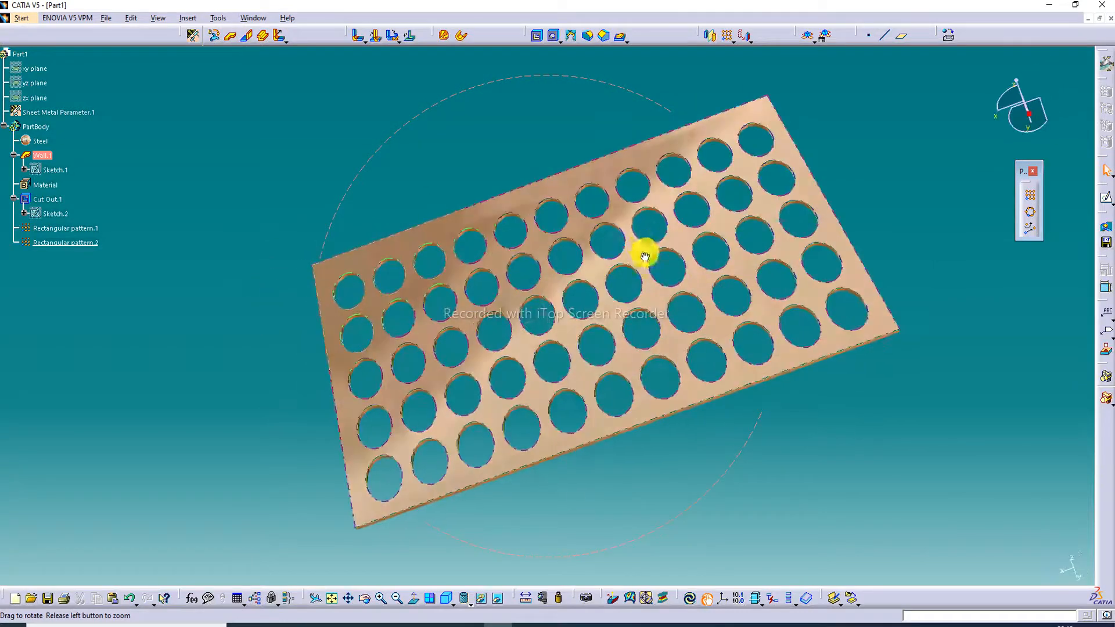
click(247, 37)
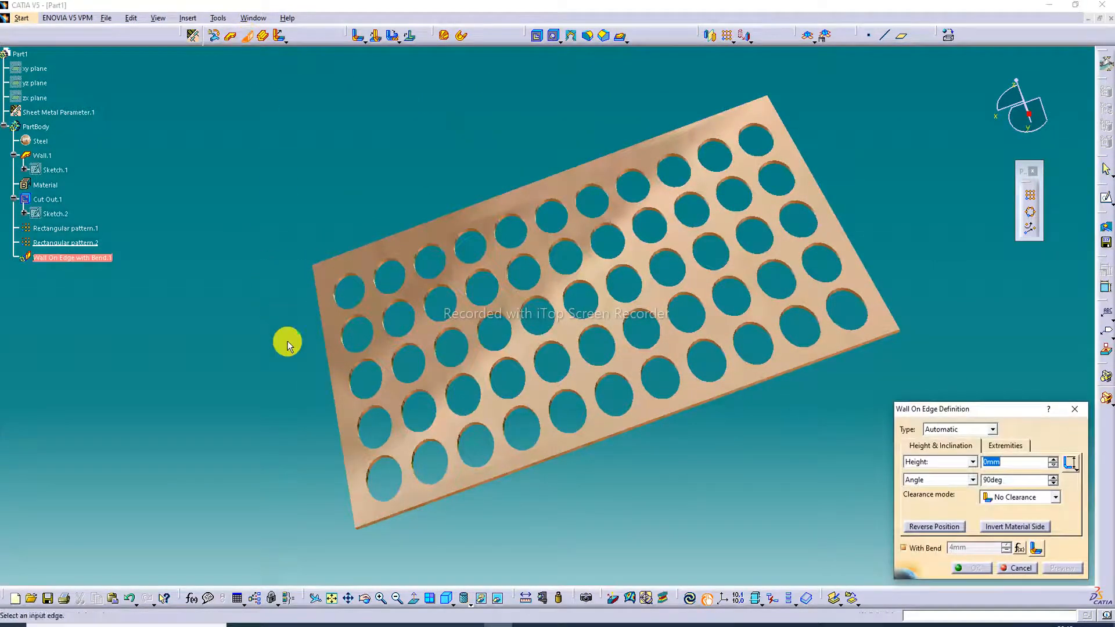
click(338, 413)
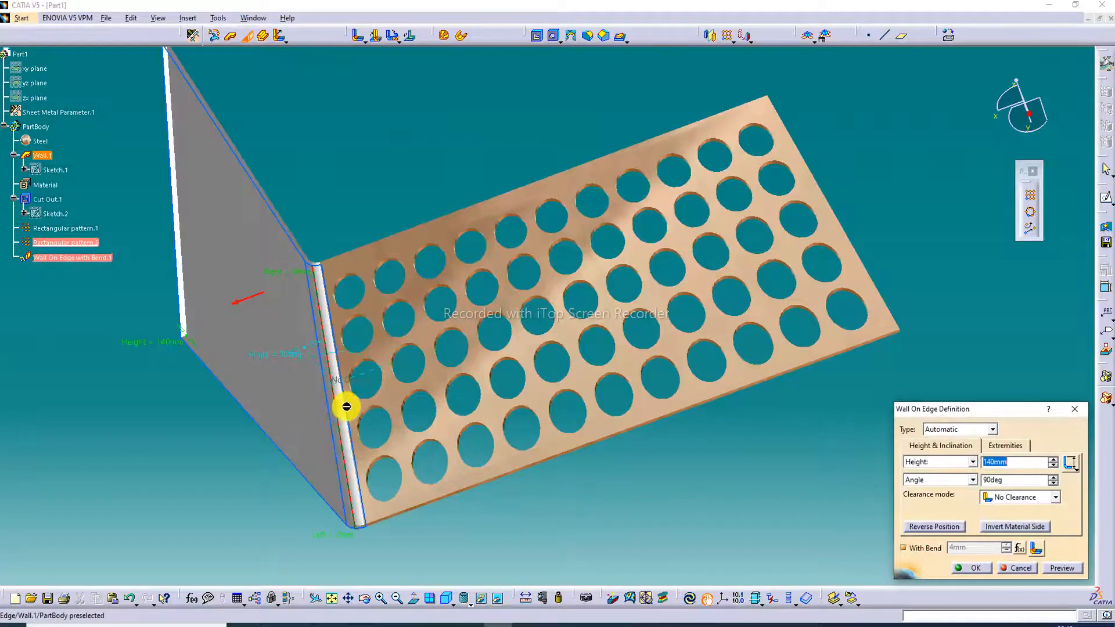
middle_drag(586, 267, 892, 214)
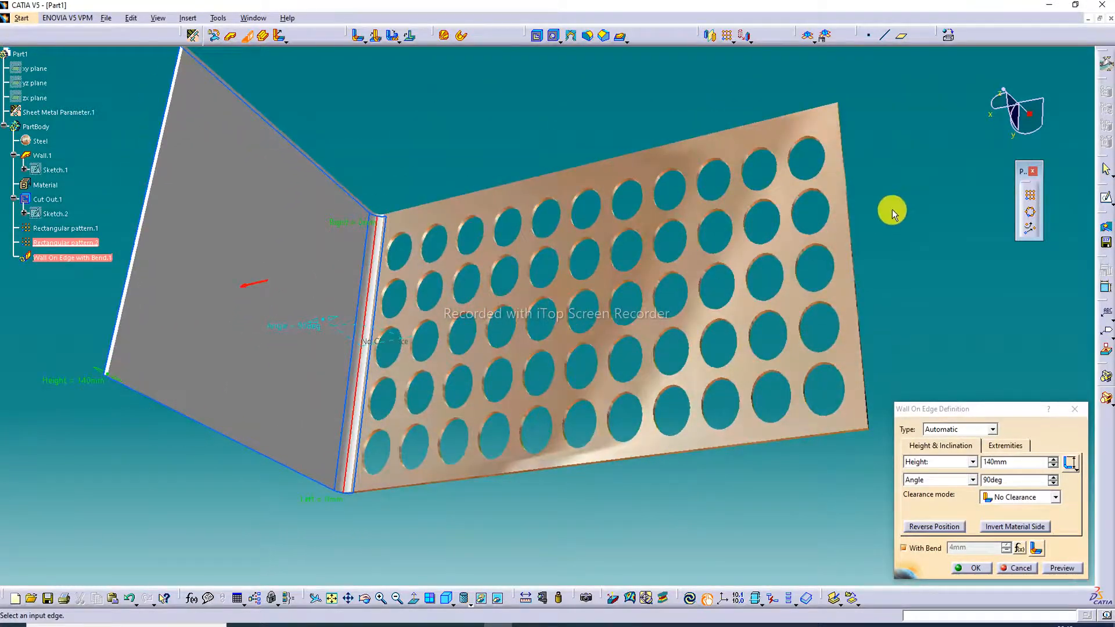
click(718, 130)
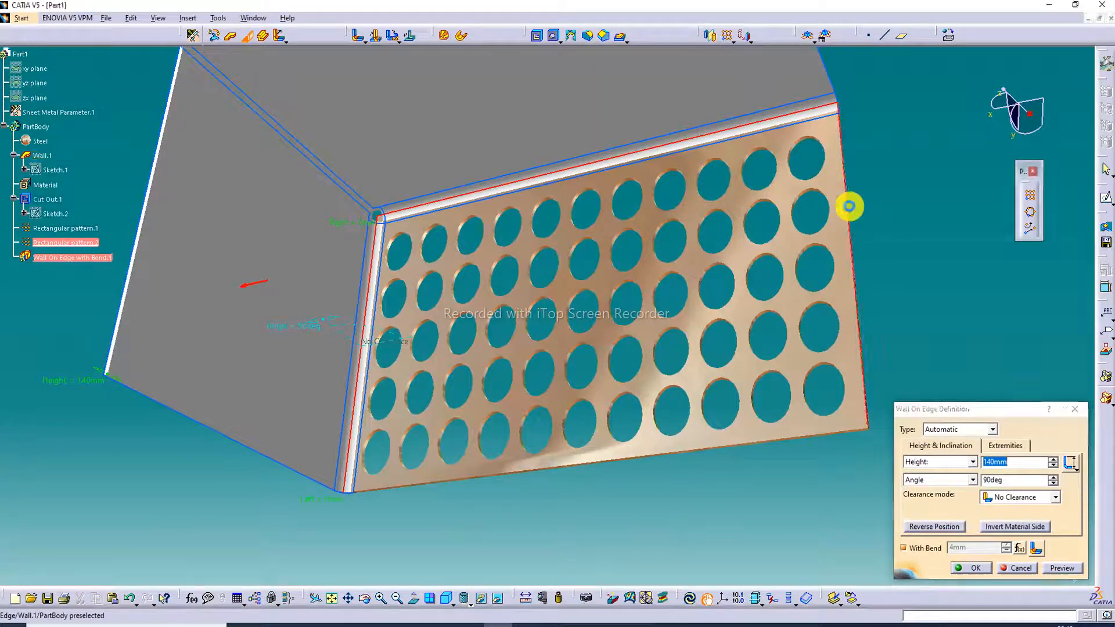
click(847, 210)
middle_drag(881, 244, 773, 226)
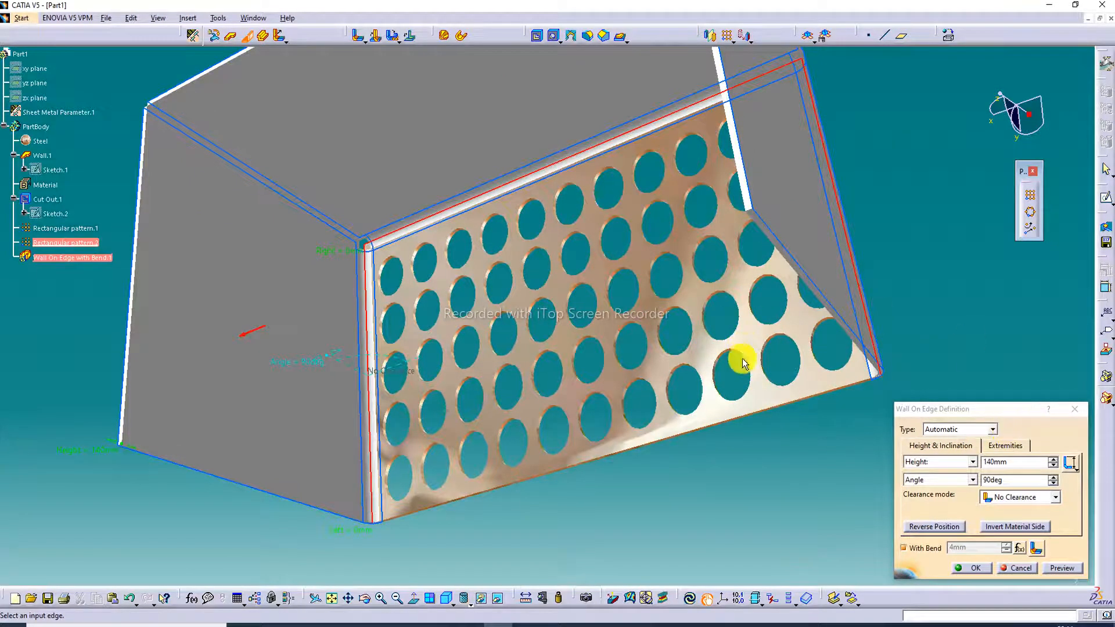
click(1074, 408)
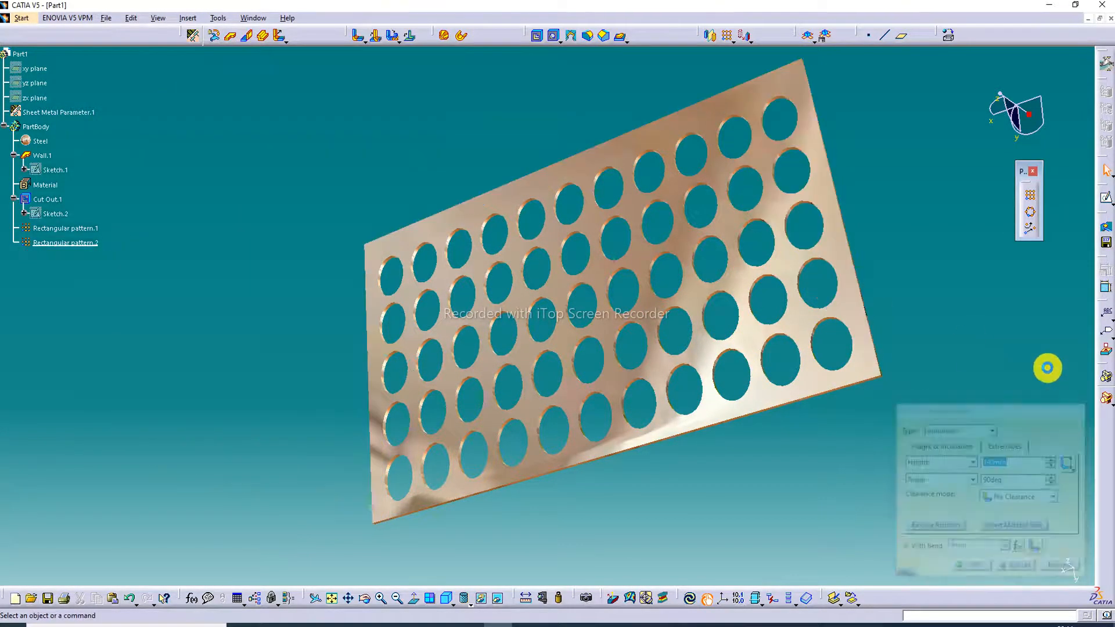
- Display the perforated wall in isometric view, enlarged and centred to inspect the full cutout grid
middle_drag(754, 221, 781, 313)
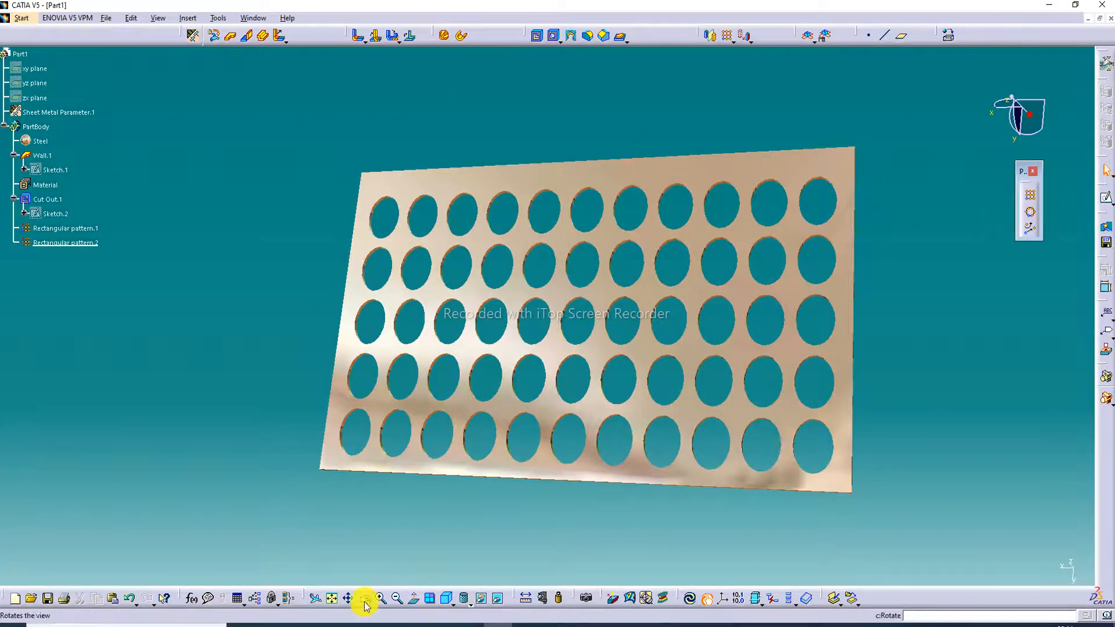
click(333, 598)
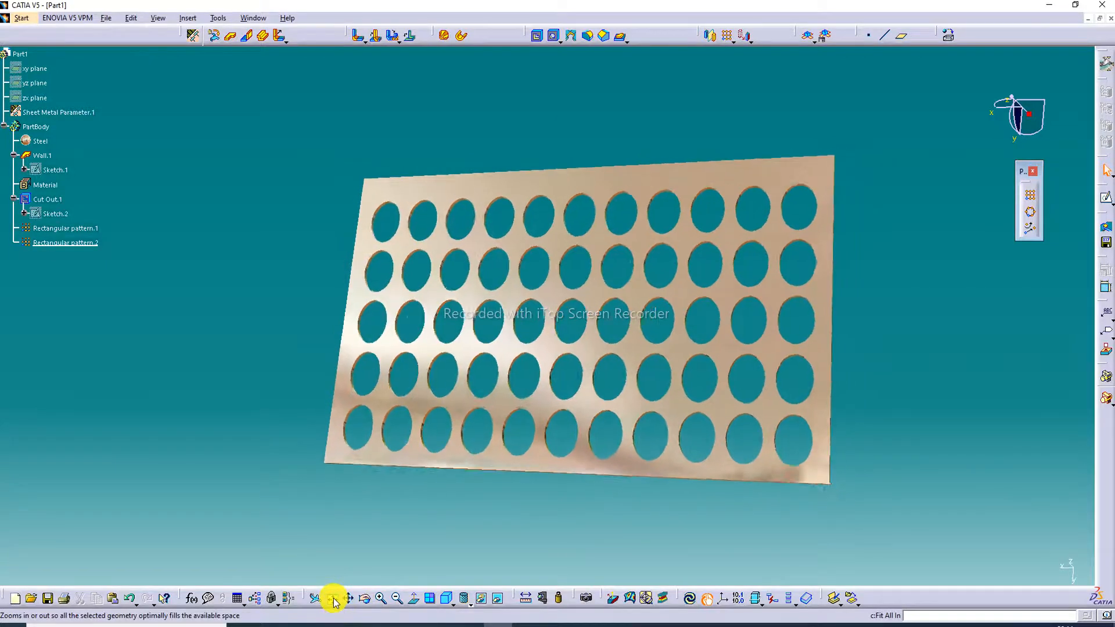
click(447, 598)
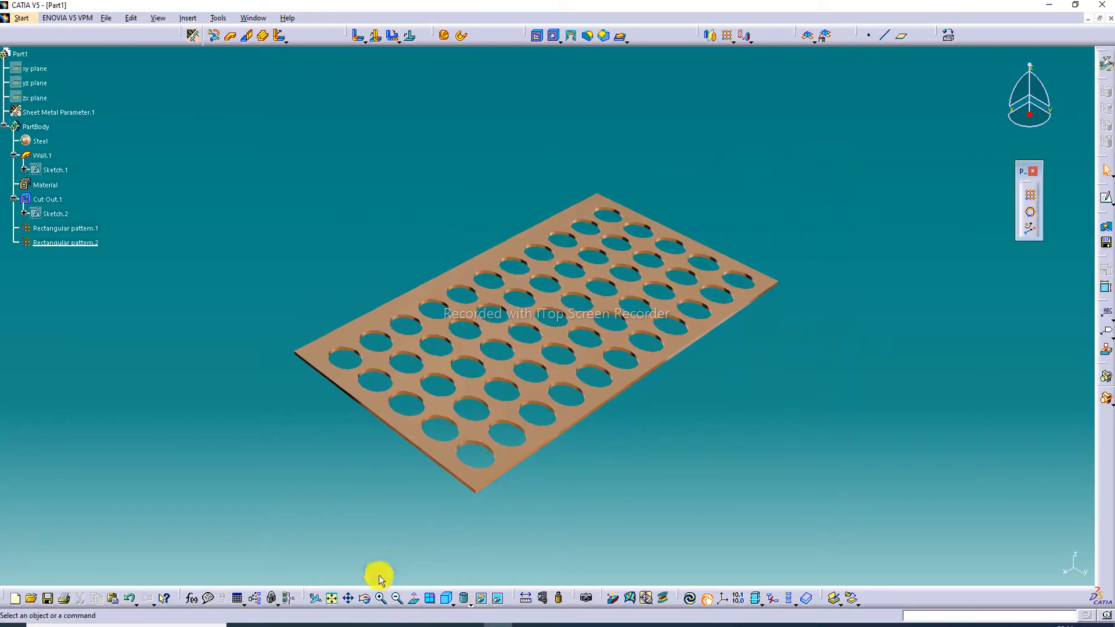
click(380, 598)
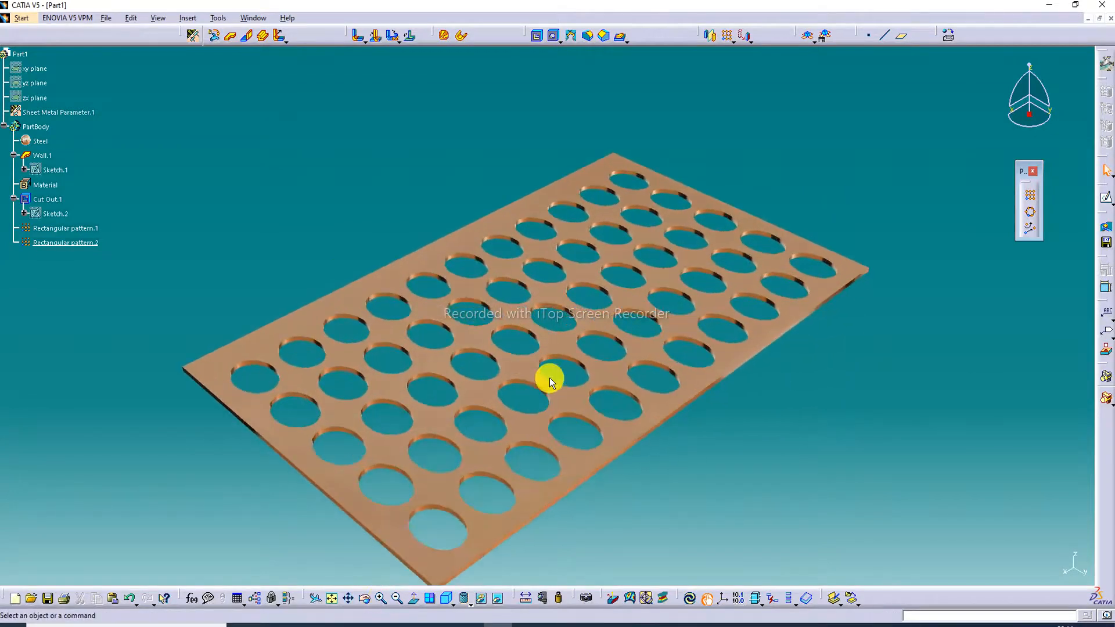
middle_drag(547, 378, 559, 329)
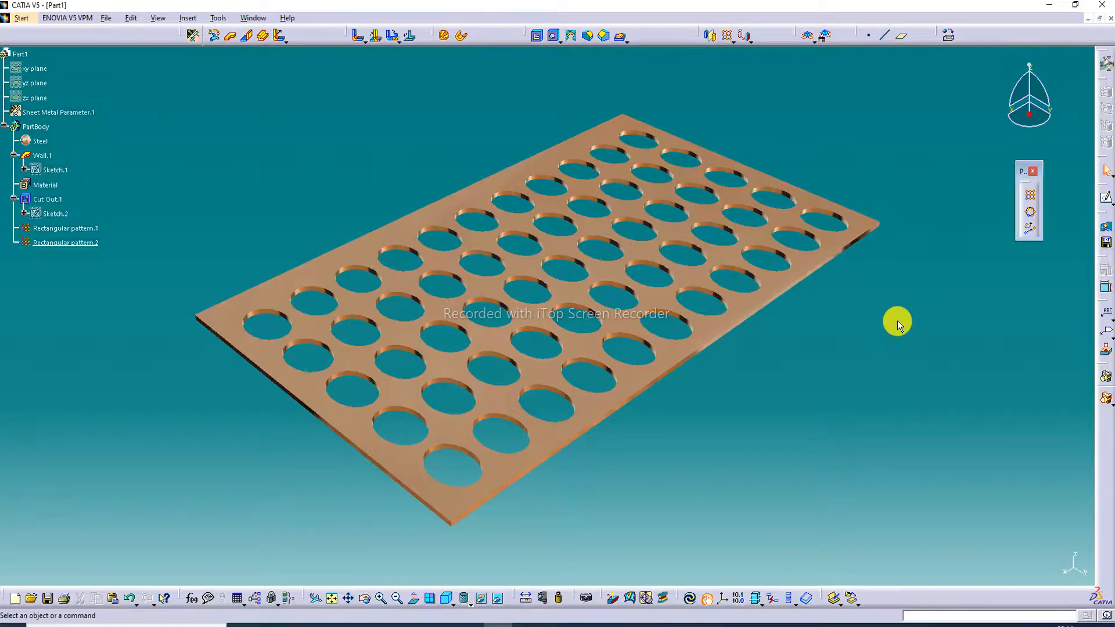
click(737, 626)
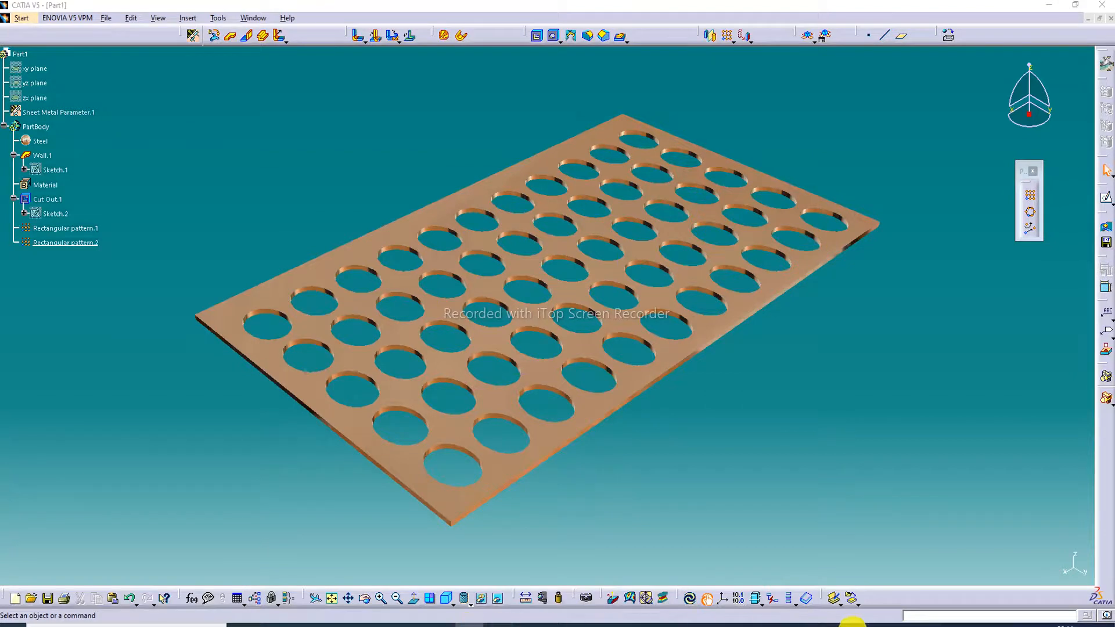
click(1085, 611)
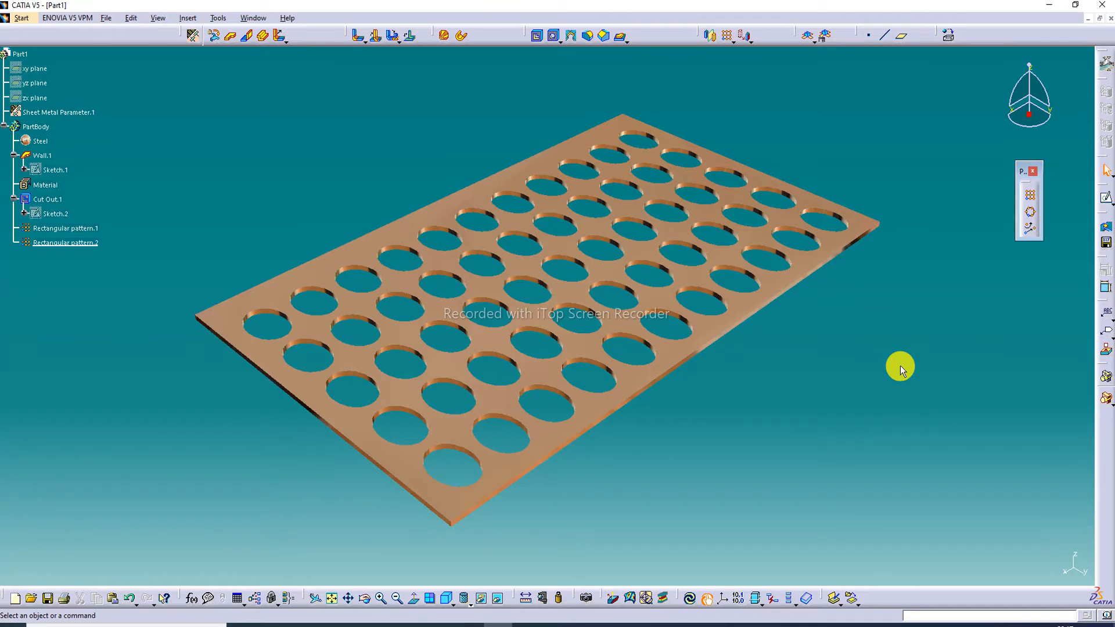
click(468, 626)
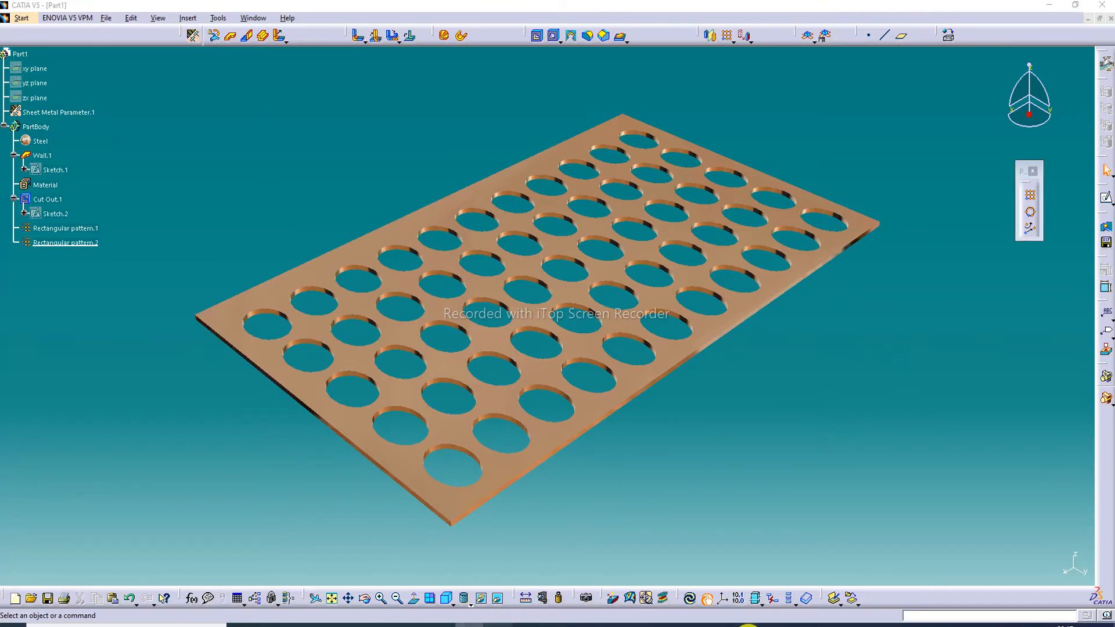